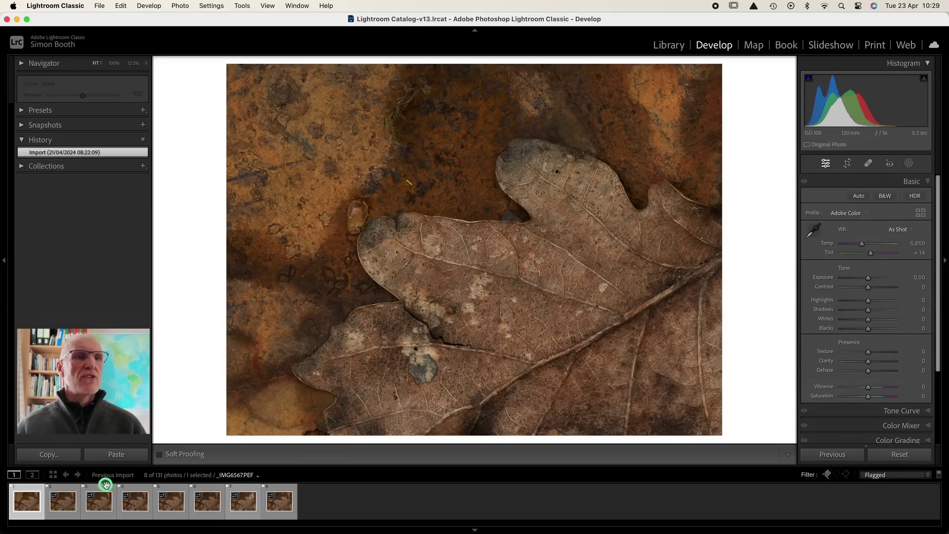
Step: Select all eight leaf photos in the filmstrip with Auto Sync on, so that edits apply to every photo
left_click(56, 502)
left_click(100, 502)
left_click(133, 502)
left_click(173, 502)
left_click(215, 502)
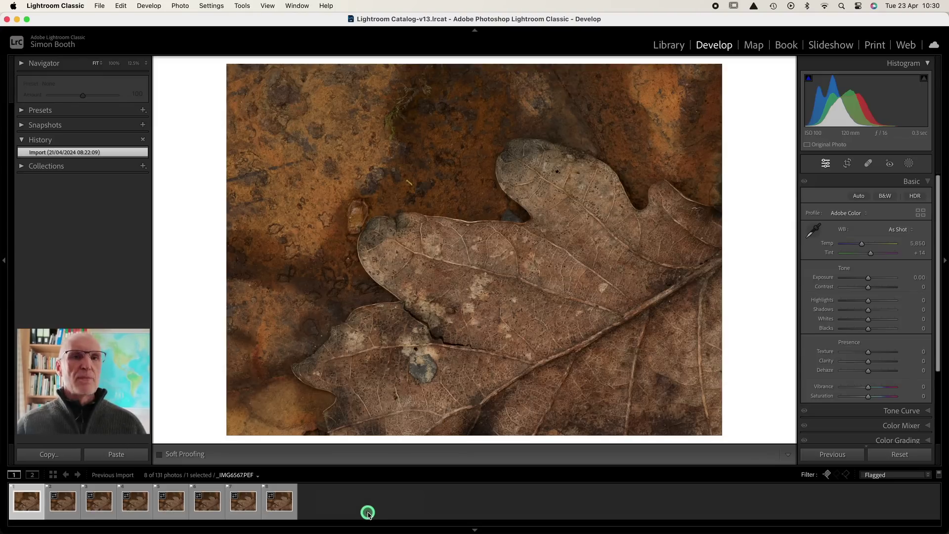
left_click(285, 502, "shift")
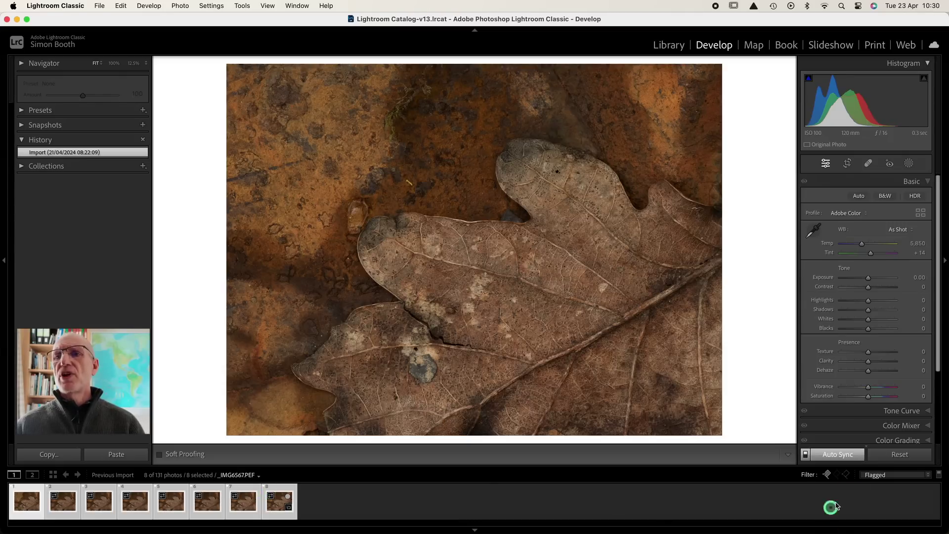
left_click(841, 456)
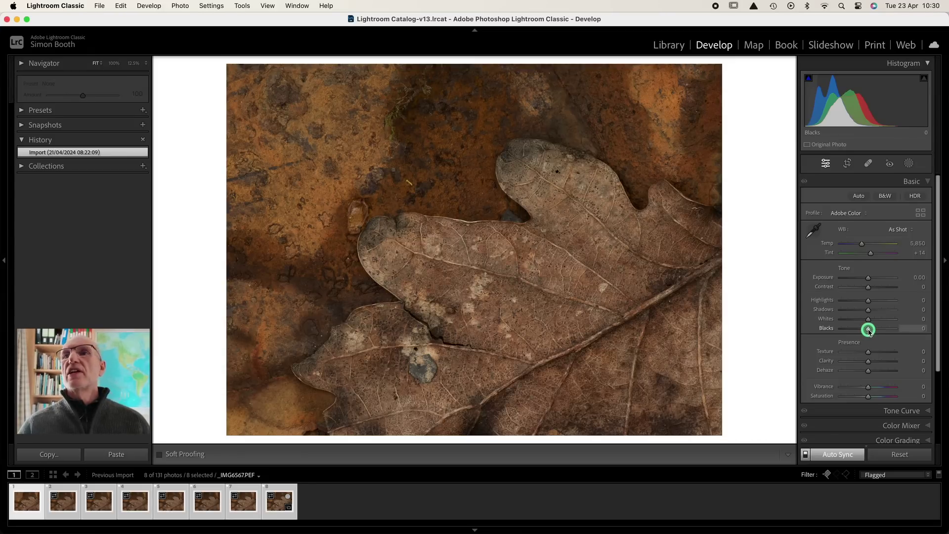
Step: Raise Blacks to +15 for all selected photos, checking the shadow clipping preview
left_click_drag(869, 330, 871, 332)
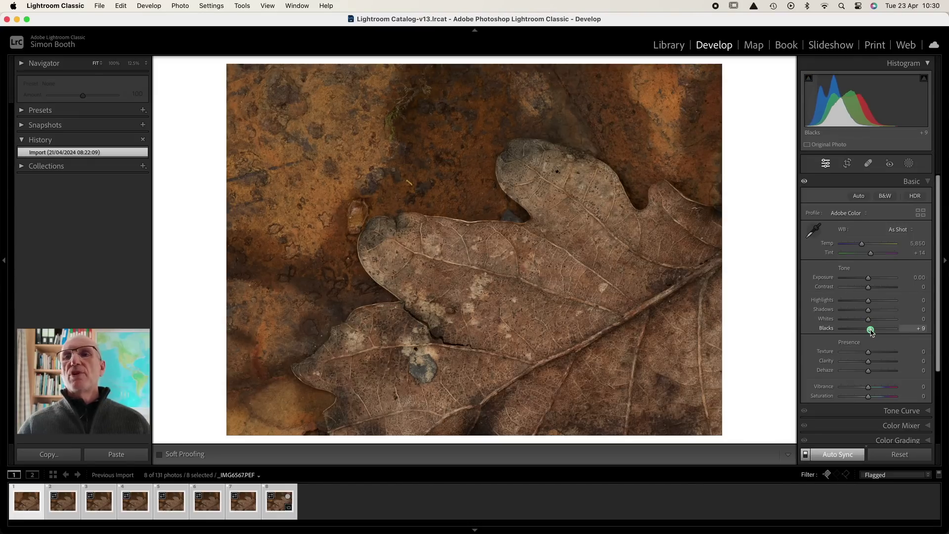
left_click(871, 330, "alt")
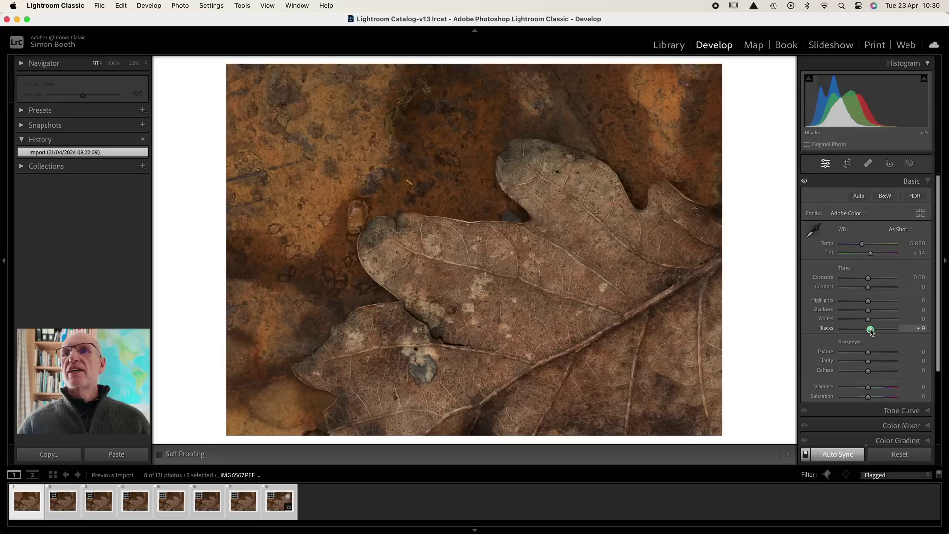
left_click(871, 331, "alt")
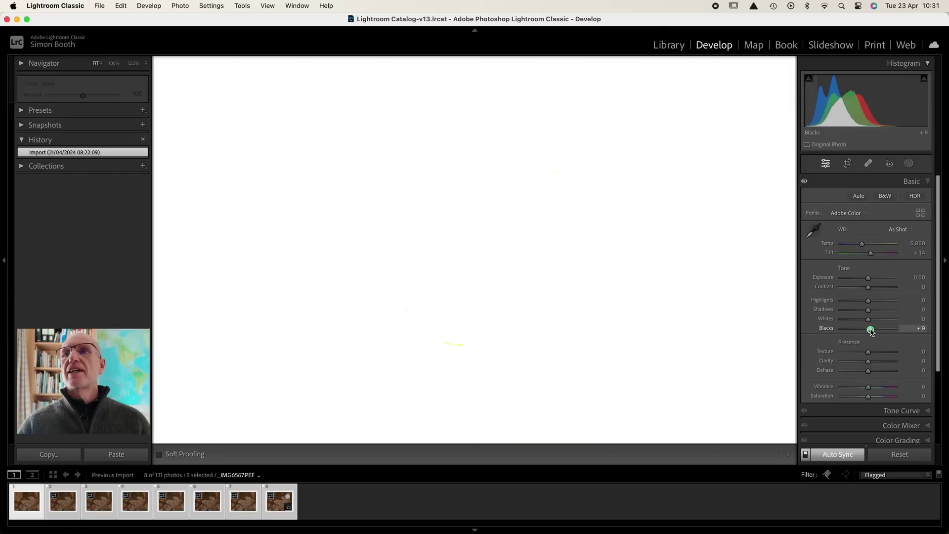
mouse_move(871, 332)
left_mouse_down()
mouse_move(849, 331)
mouse_move(872, 333)
left_mouse_up()
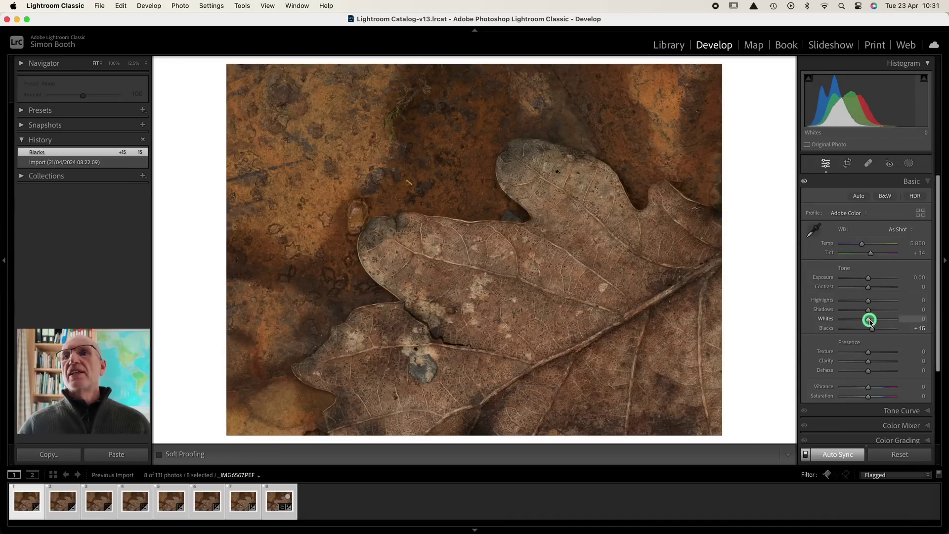
Step: Adjust Whites to +34 for all selected photos, checking the highlight clipping
key("alt")
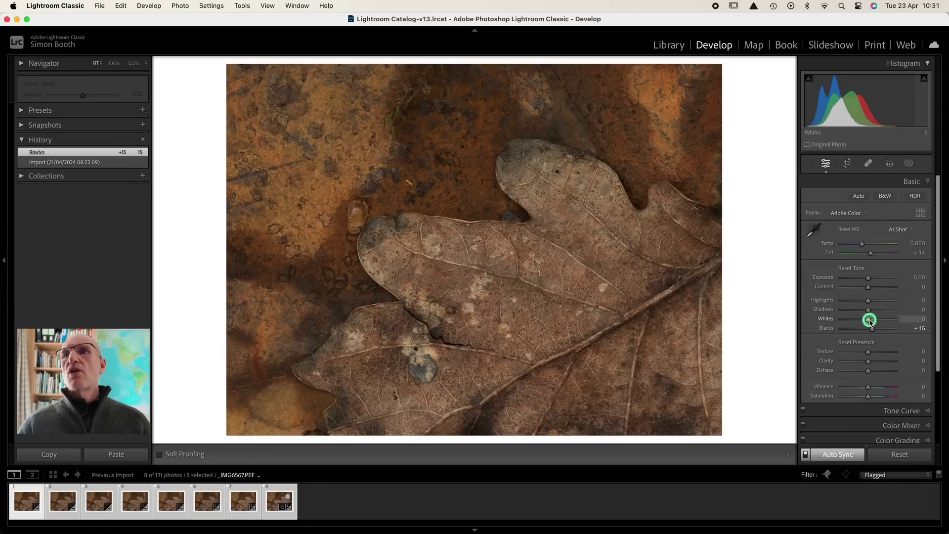
mouse_move(869, 321)
left_mouse_down()
mouse_move(854, 321)
mouse_move(894, 323)
mouse_move(885, 323)
left_mouse_up()
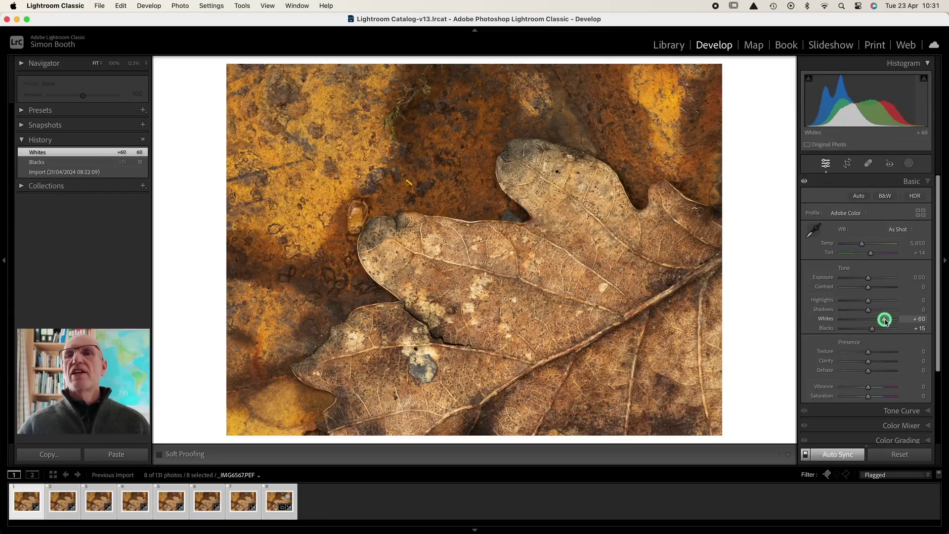
left_click_drag(884, 320, 877, 320)
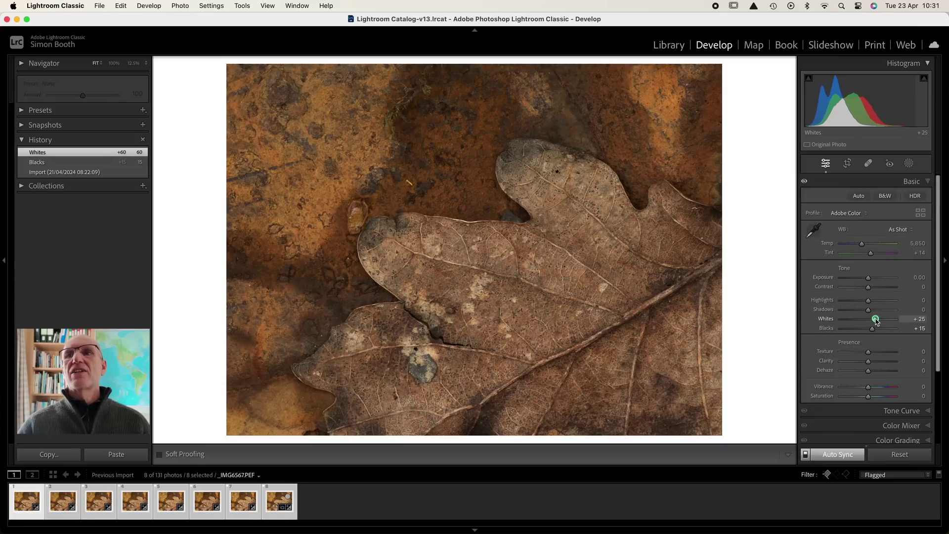
left_click_drag(875, 320, 878, 320)
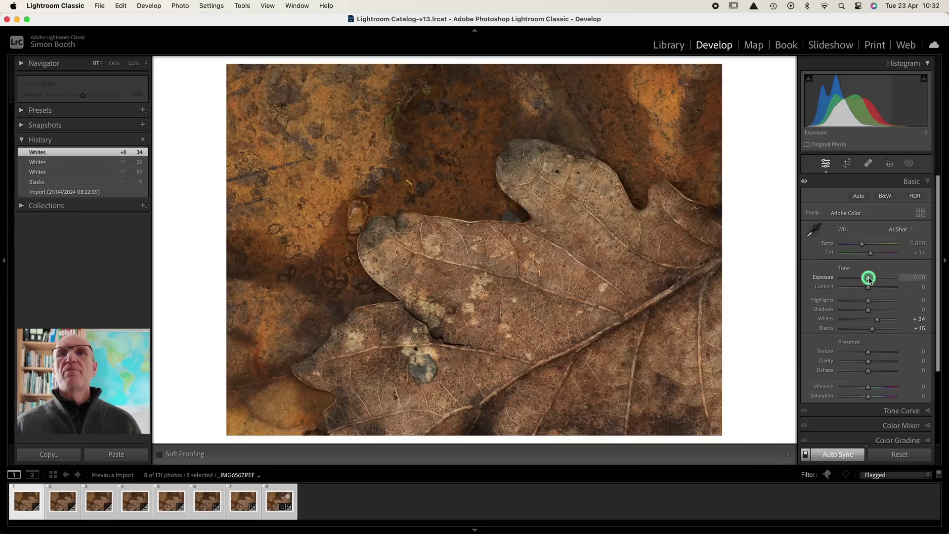
Step: Brighten the selected photos with Shadows at +67 and Exposure at +0.15
left_click_drag(868, 279, 870, 280)
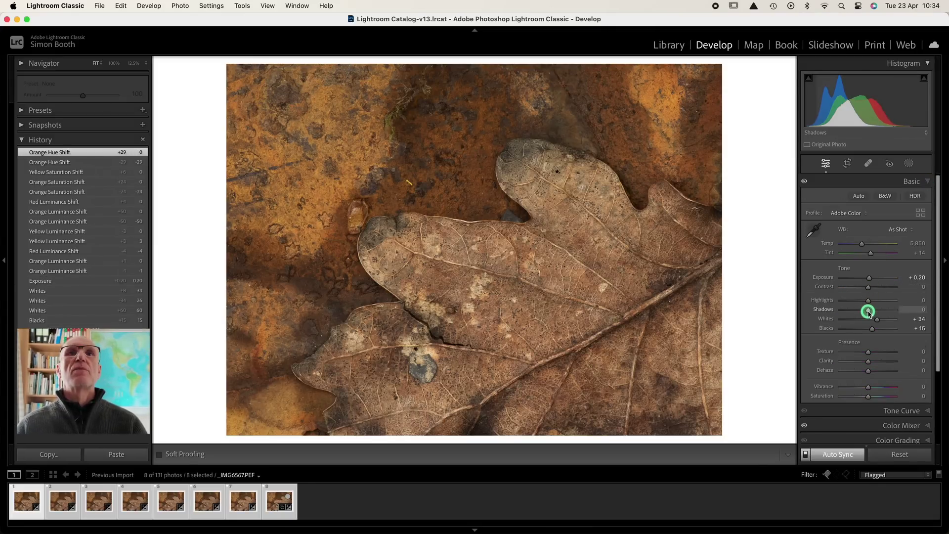
mouse_move(865, 313)
left_mouse_down()
mouse_move(842, 311)
mouse_move(877, 308)
left_mouse_up()
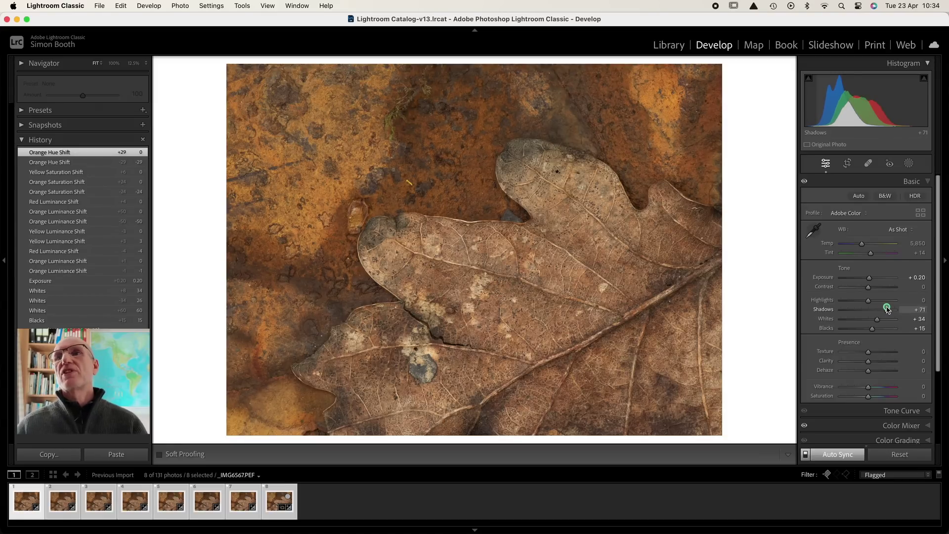
left_click_drag(886, 310, 871, 281)
left_click(870, 279)
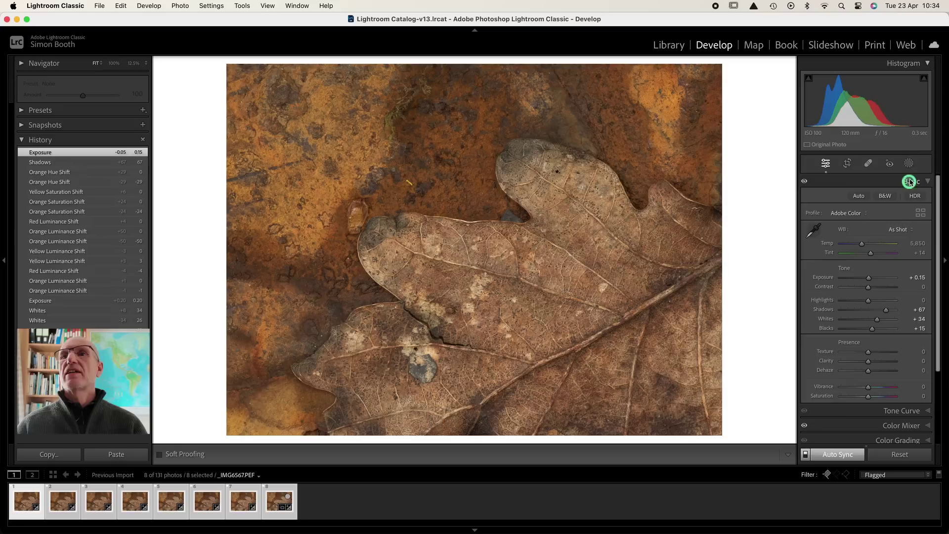
Step: Add a diagonal linear gradient mask over the photo's upper-left corner and slightly lower its exposure
left_click(910, 163)
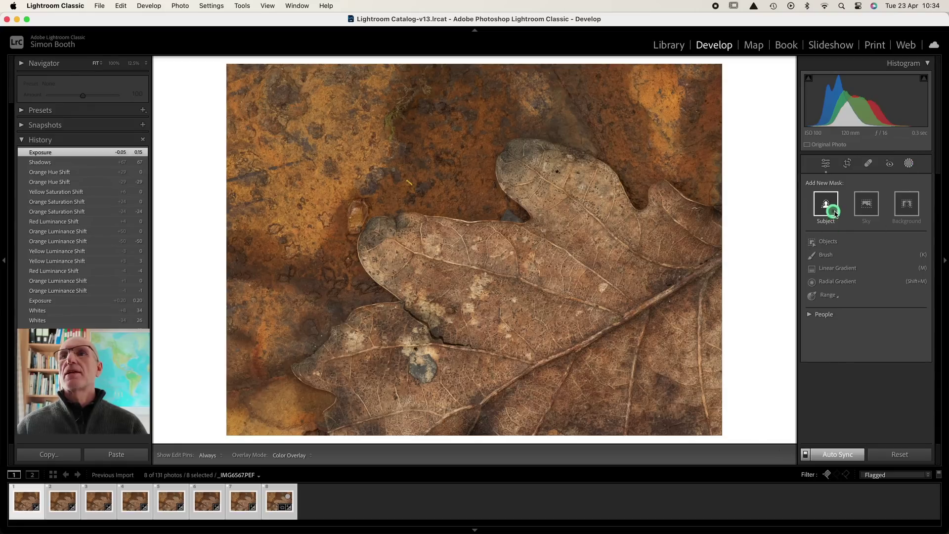
left_click(835, 268)
left_click_drag(216, 66, 425, 202)
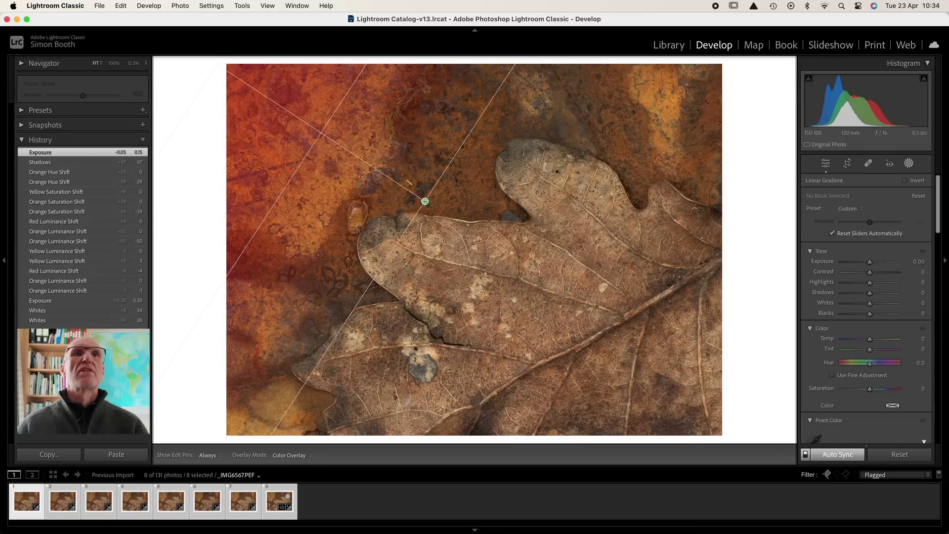
left_click_drag(320, 132, 337, 146)
left_click_drag(869, 262, 867, 264)
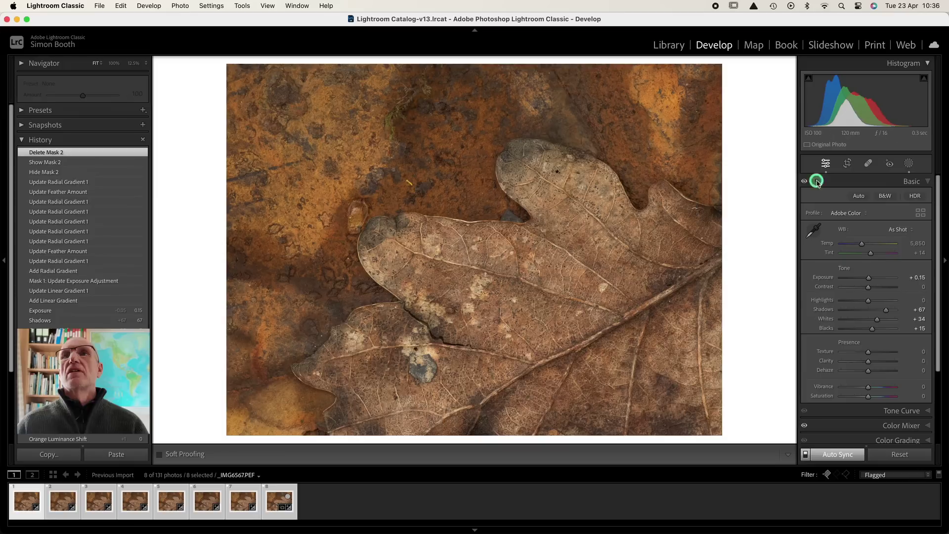
Step: Create a radial gradient mask, tilt it along the leaf's diagonal, centre it on the leaf and widen it
left_click(908, 164)
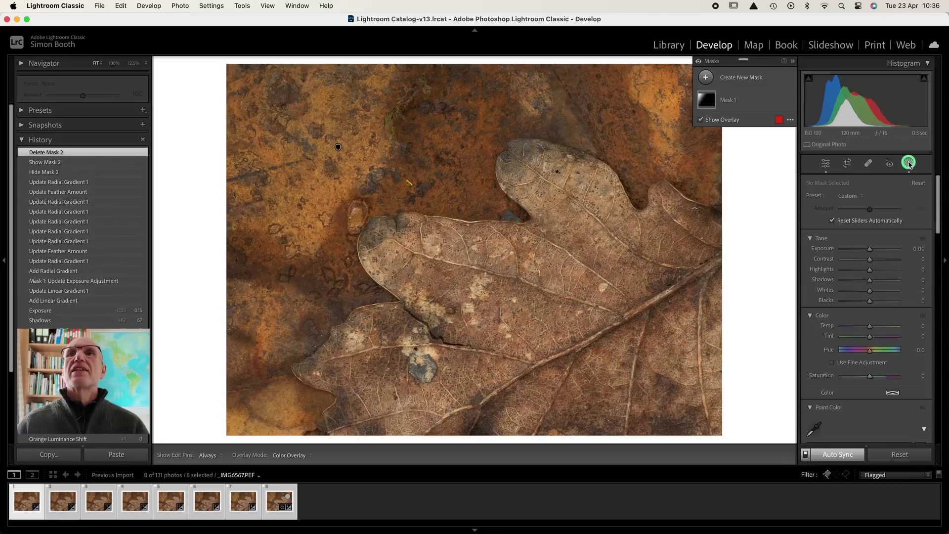
left_click(707, 78)
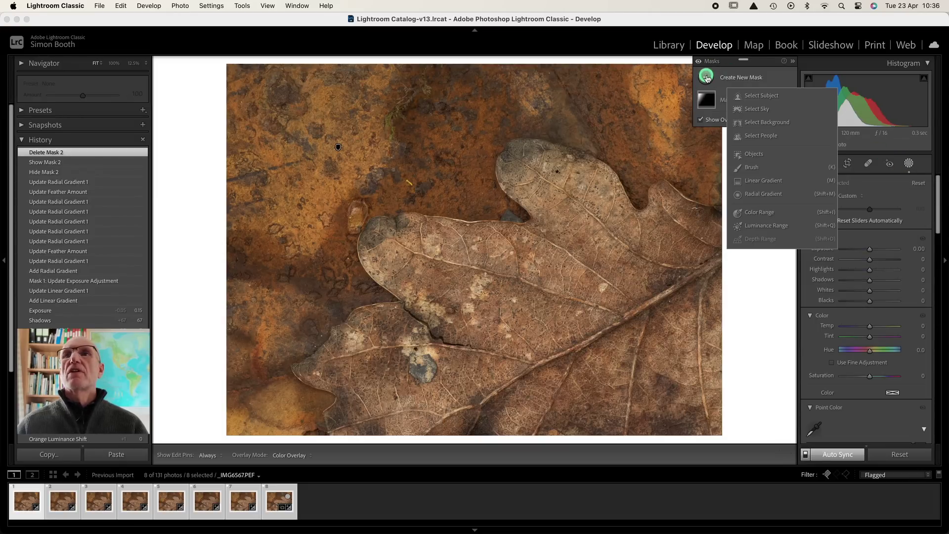
left_click(747, 193)
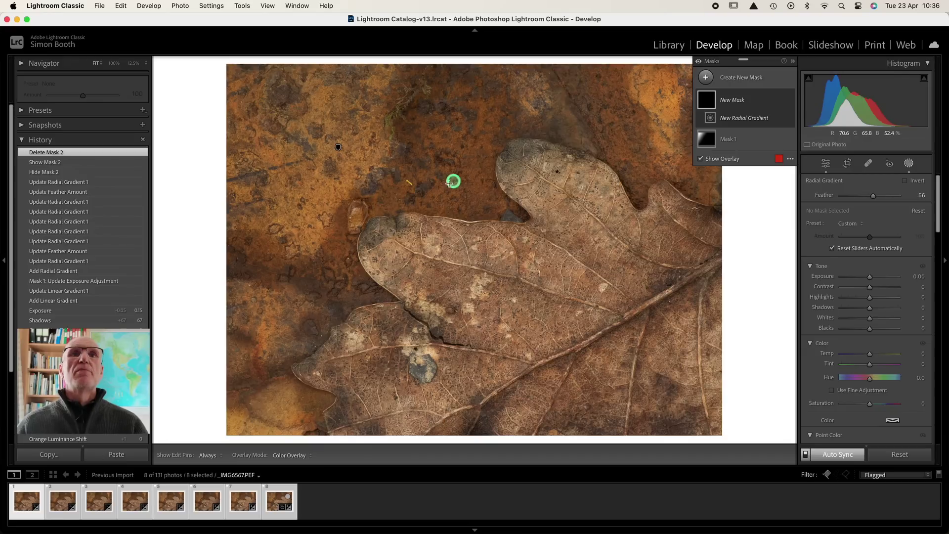
left_click_drag(353, 196, 579, 261)
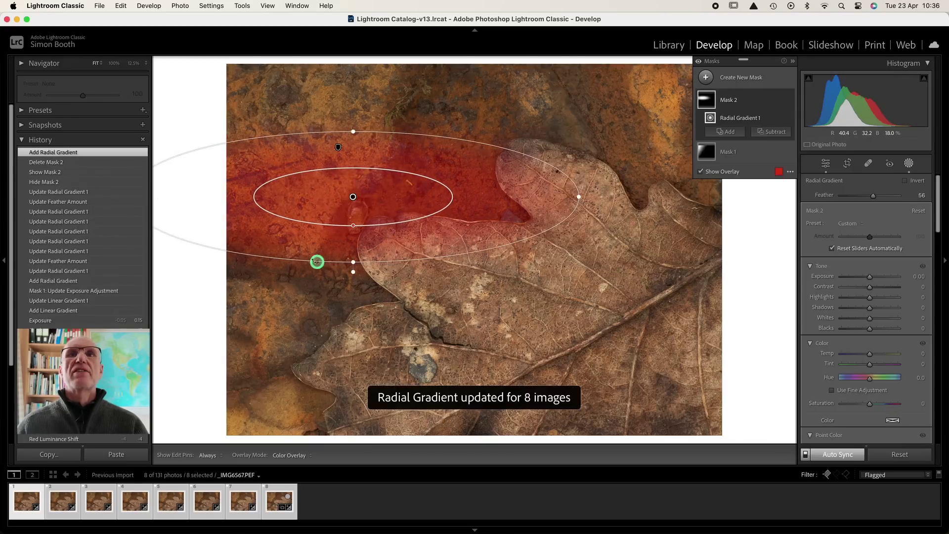
left_click_drag(518, 246, 525, 169)
left_click_drag(360, 195, 476, 255)
left_click_drag(504, 313, 540, 372)
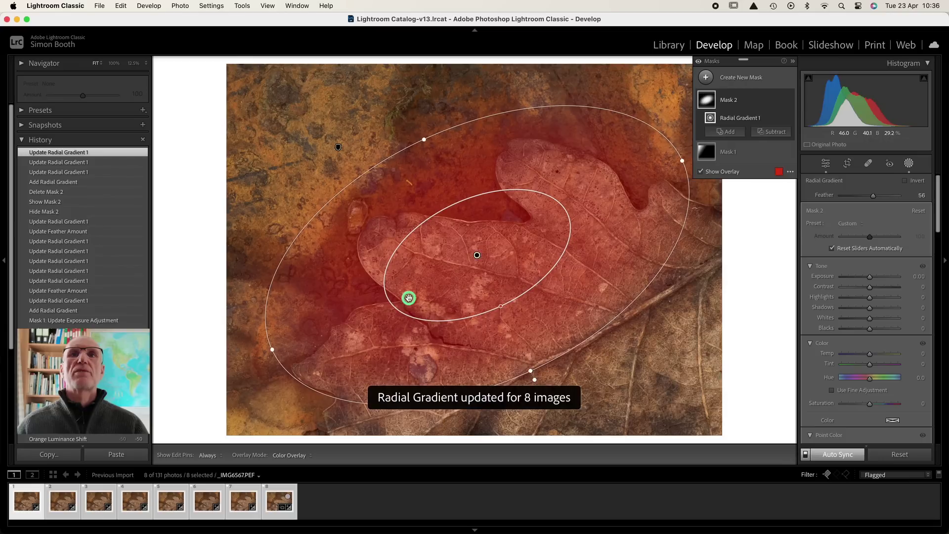
Step: Stretch the radial gradient lengthwise and upward beyond the leaf and set its feather to 49
left_click_drag(502, 307, 508, 331)
left_click_drag(678, 162, 765, 90)
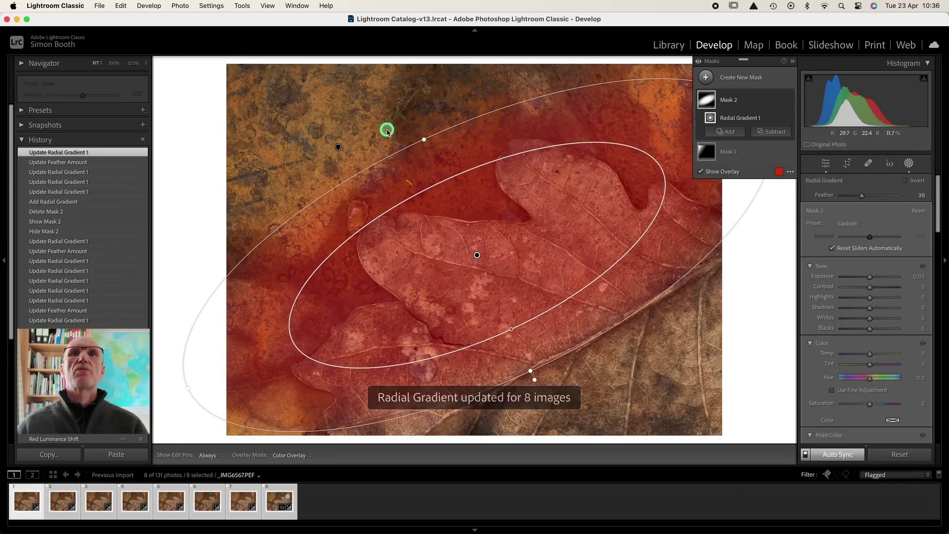
left_click_drag(420, 140, 383, 83)
left_click_drag(527, 362, 517, 340)
Step: Invert the radial gradient with a feather of 54 and darken the surroundings with Exposure at −0.77
left_click(905, 181)
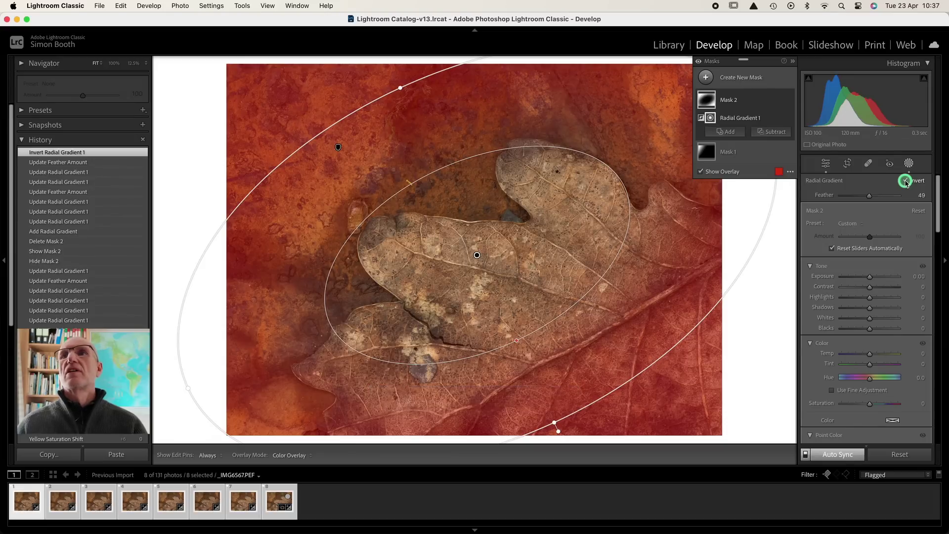
mouse_move(869, 196)
left_mouse_down()
mouse_move(860, 199)
mouse_move(873, 198)
left_mouse_up()
left_click_drag(869, 278, 865, 277)
mouse_move(477, 256)
left_mouse_down()
mouse_move(510, 284)
mouse_move(467, 262)
mouse_move(476, 263)
left_mouse_up()
left_click_drag(865, 276, 865, 277)
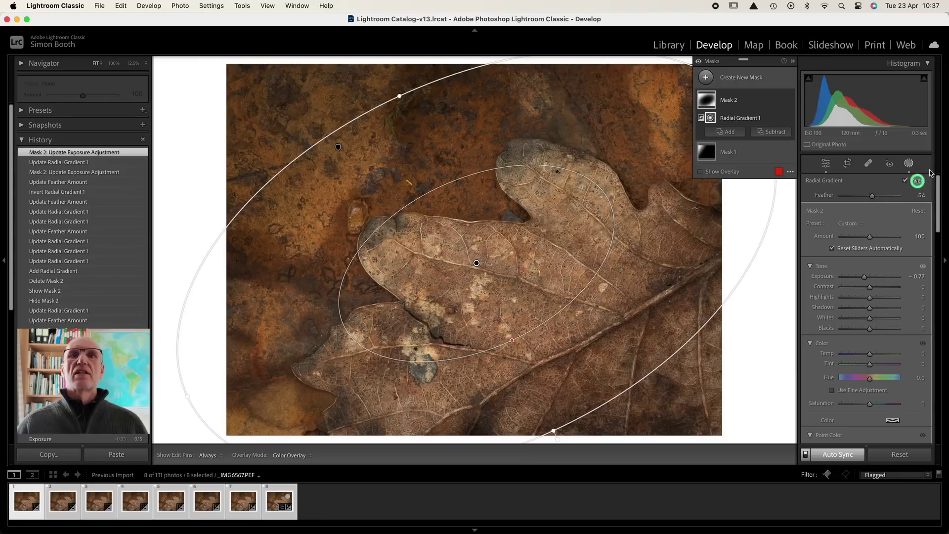
left_click(912, 164)
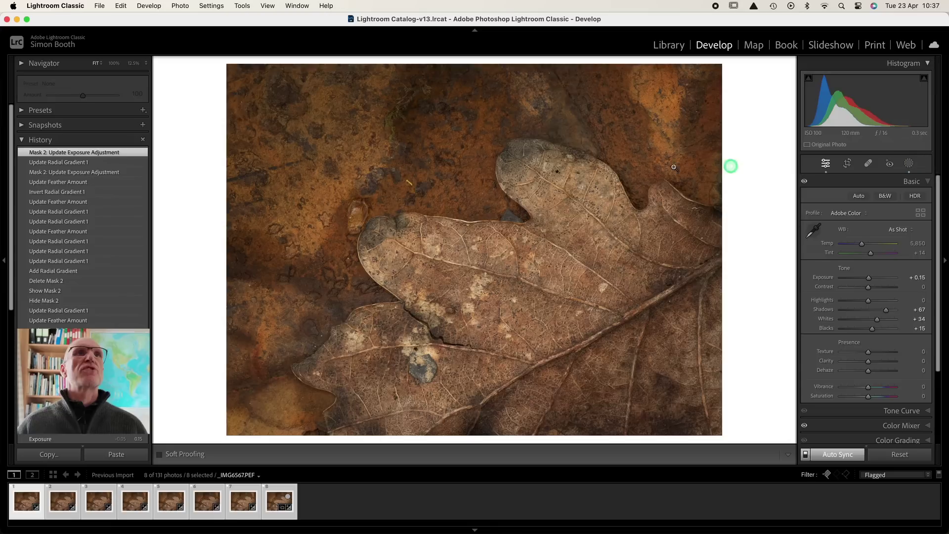
Step: Open the eight selected photos as layers of one document in Photoshop
left_click(183, 6)
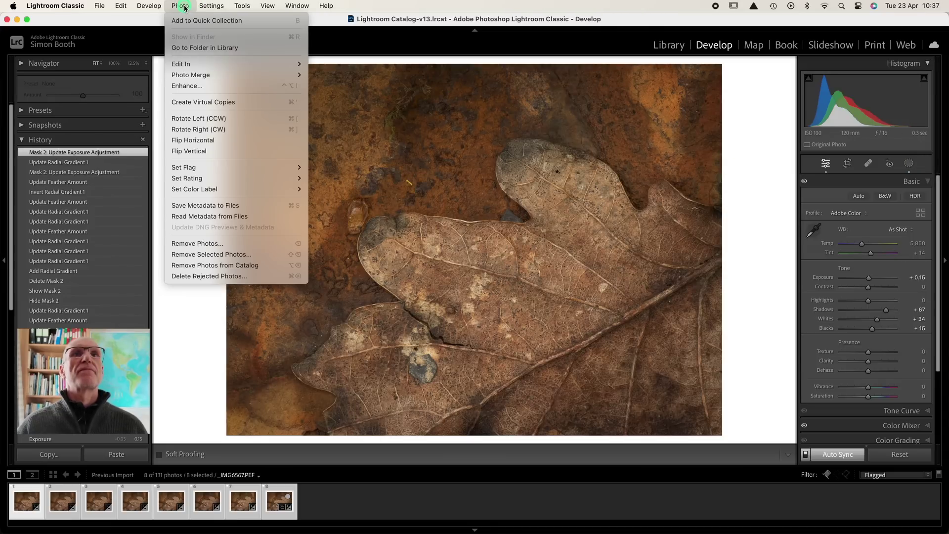
mouse_move(198, 64)
left_click(339, 157)
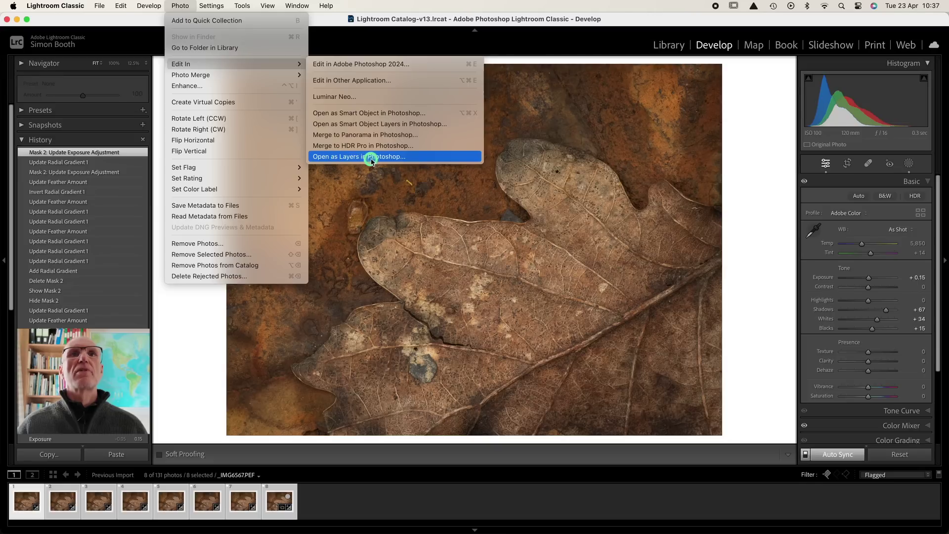
left_click(391, 157)
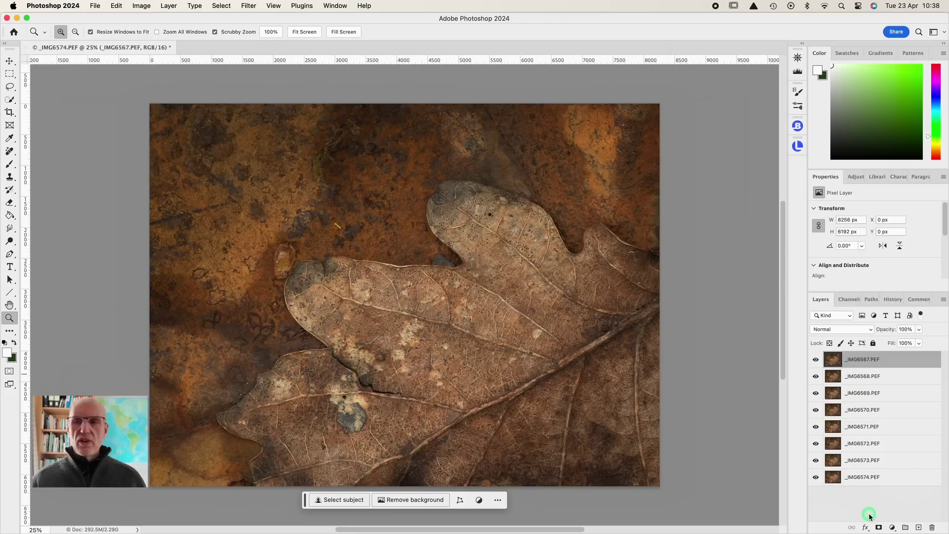
Step: Select all eight image layers and auto-align them with the Auto projection
left_click(873, 477, "shift")
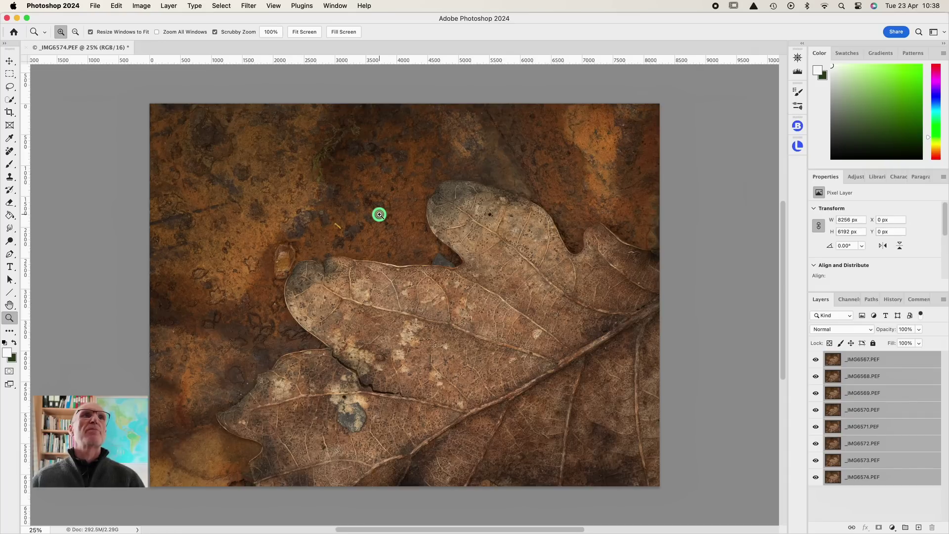
left_click(117, 6)
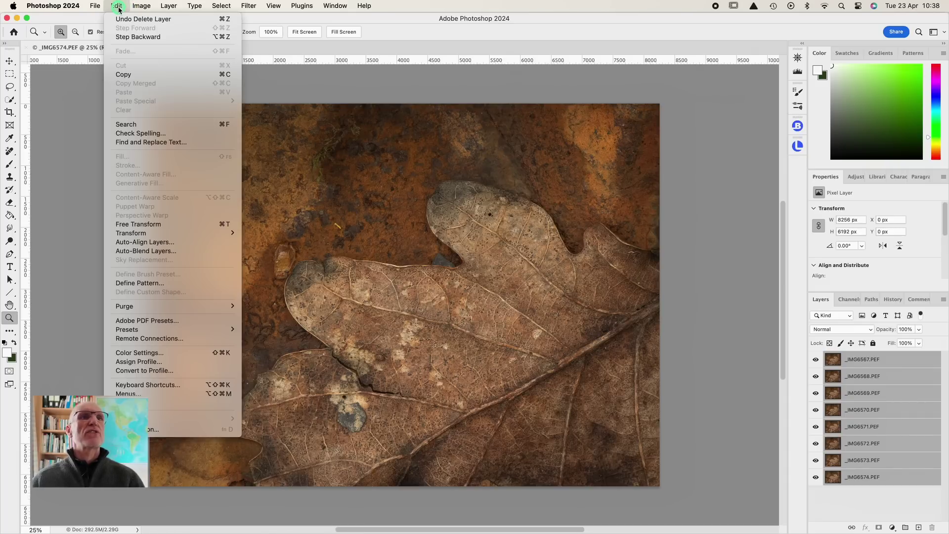
left_click(166, 243)
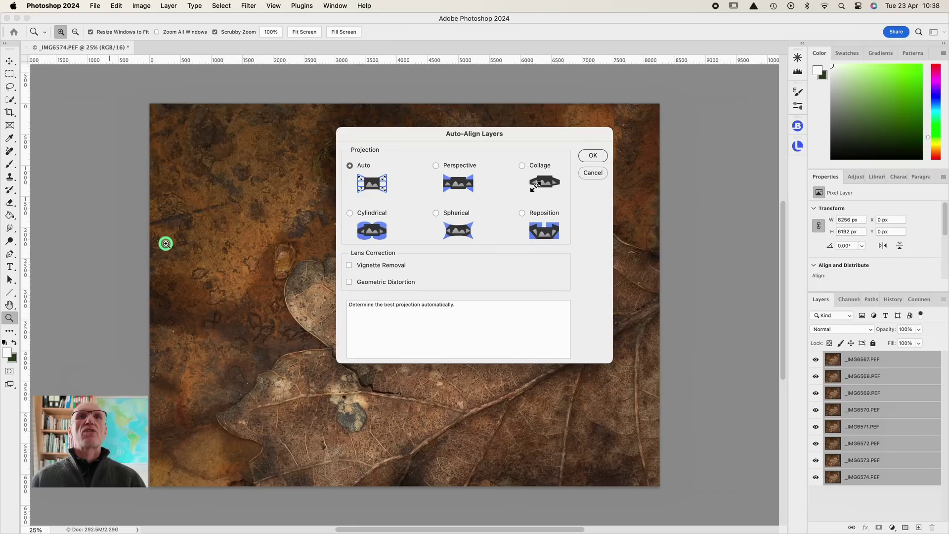
left_click(596, 156)
left_click(596, 157)
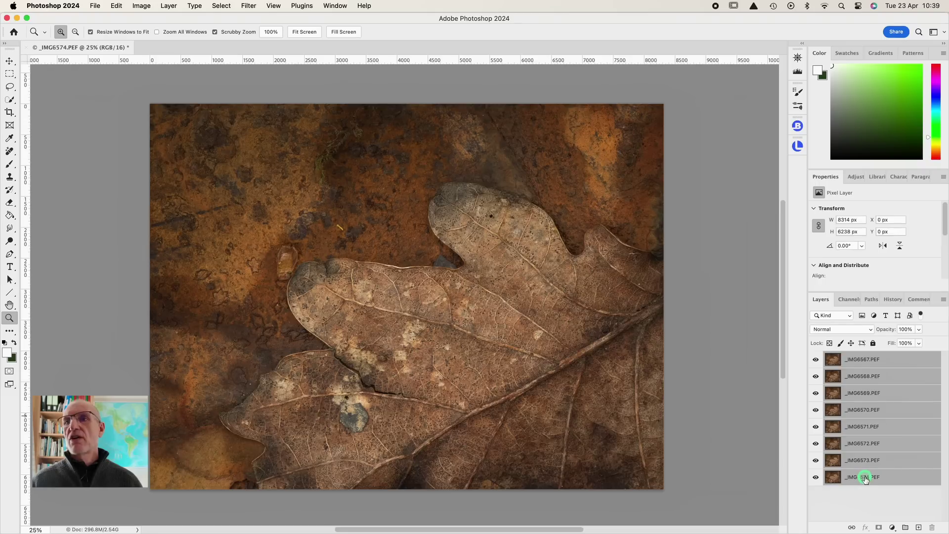
Step: Duplicate all eight aligned image layers and hide the eight copies
left_click_drag(866, 479, 918, 527)
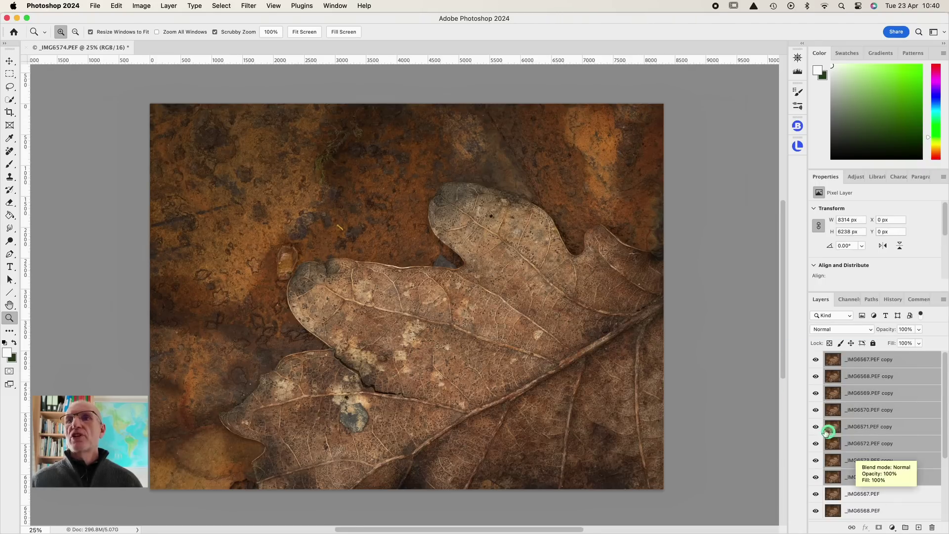
left_click(816, 360)
left_click(816, 376)
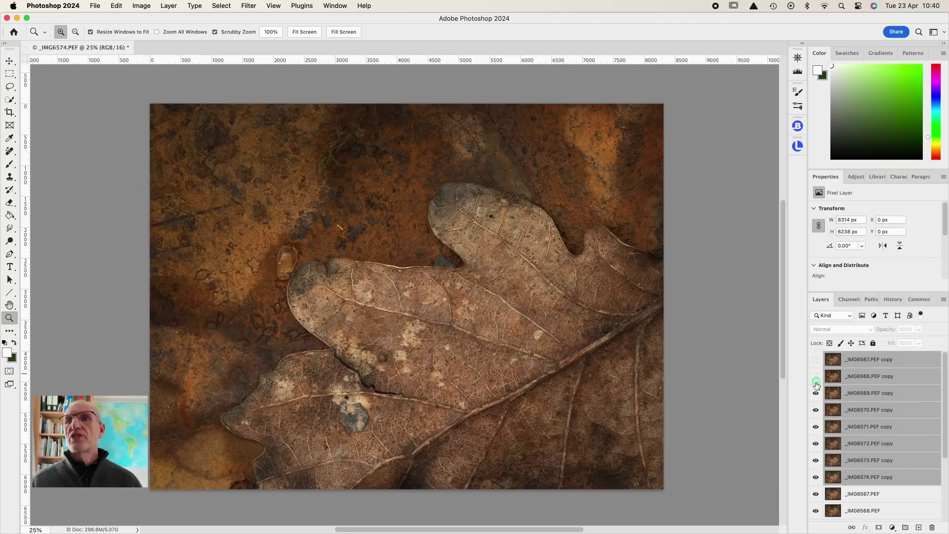
left_click(815, 393)
left_click(815, 410)
left_click(815, 427)
left_click(816, 443)
left_click(815, 460)
left_click(815, 477)
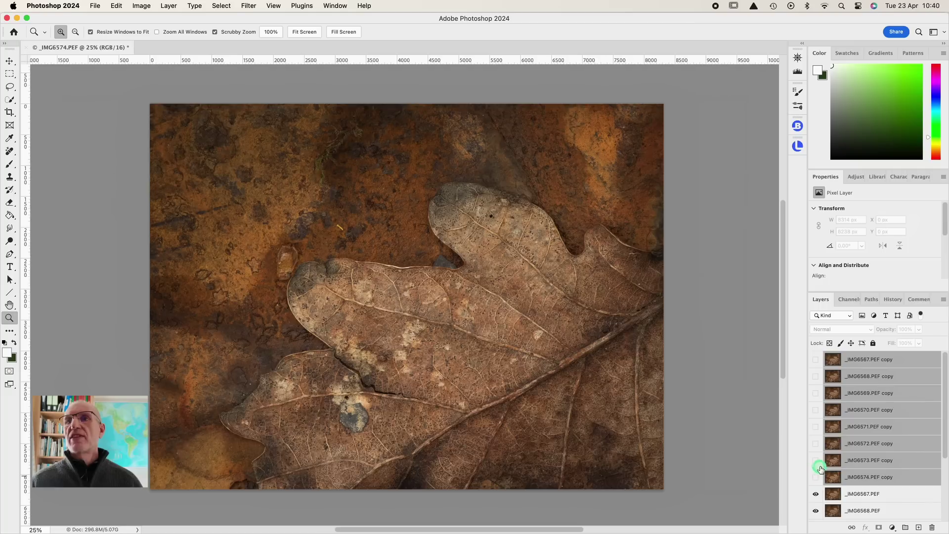
Step: Auto-blend the eight original layers using Stack Images, with seamless tones and colors and content-aware fill of transparent areas
scroll(821, 460, "down", 3)
left_click(882, 399)
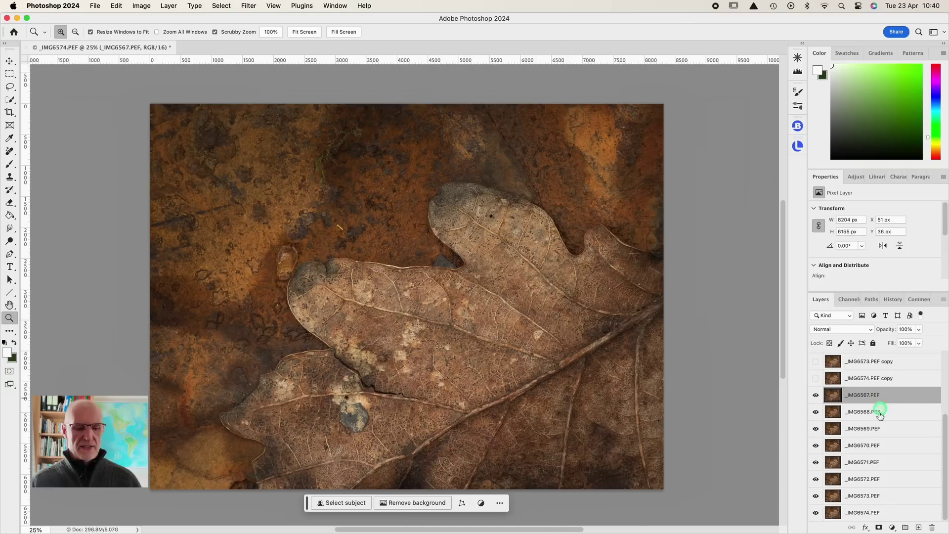
left_click(873, 512, "shift")
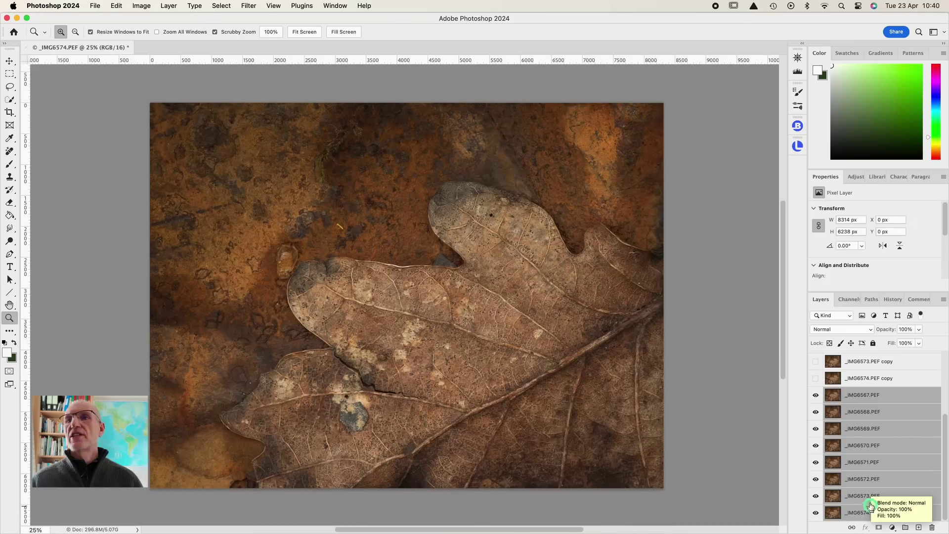
scroll(868, 368, "up", 5)
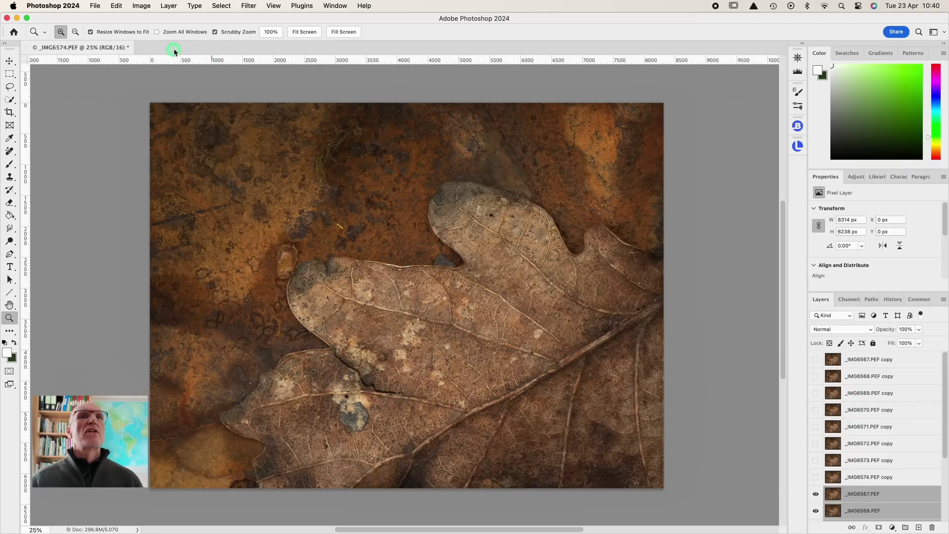
left_click(118, 6)
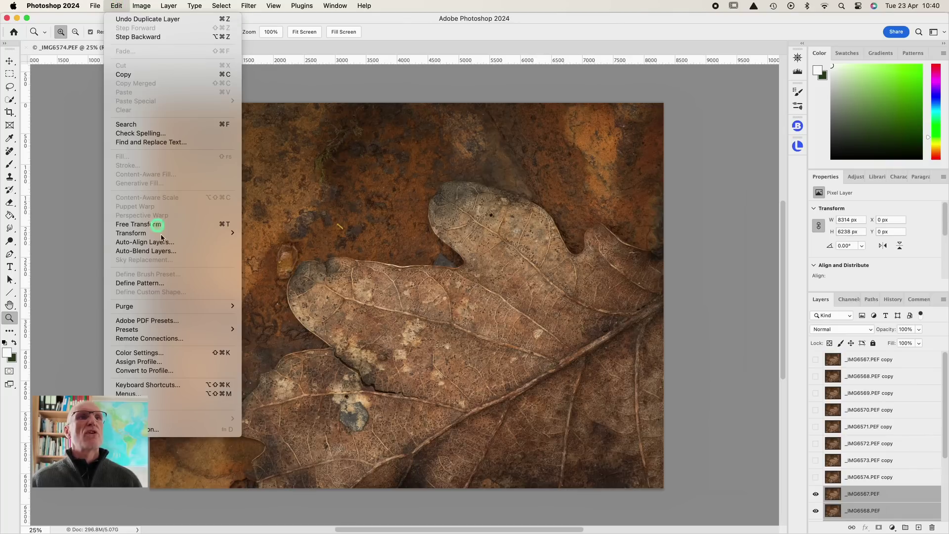
left_click(166, 251)
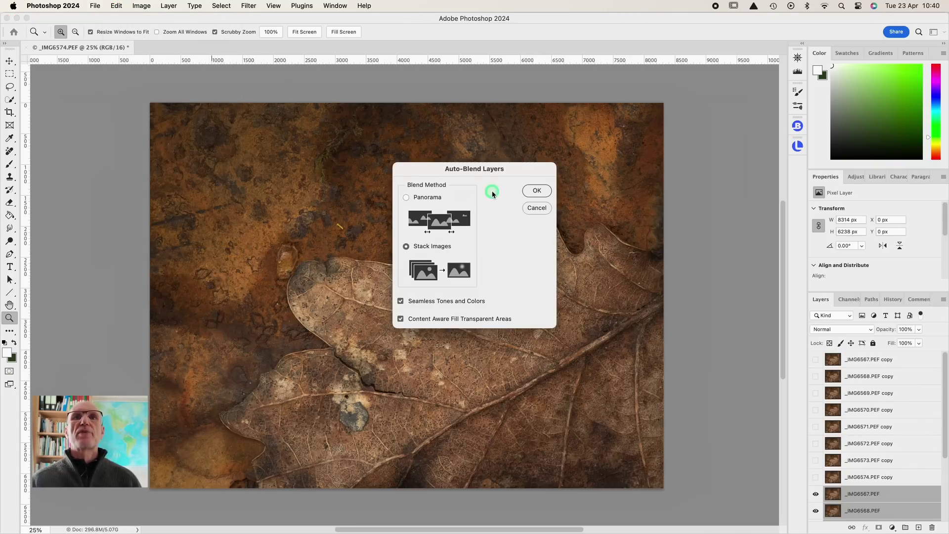
left_click(537, 191)
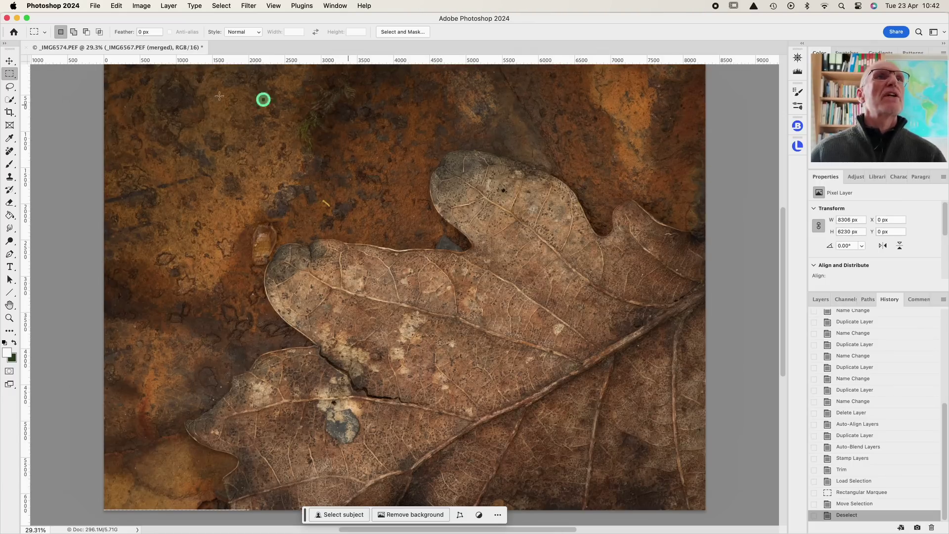
Step: Inspect the merged image at 100% along its upper and right edges down to the lower right corner for blending flaws
scroll(156, 91, "up", 1)
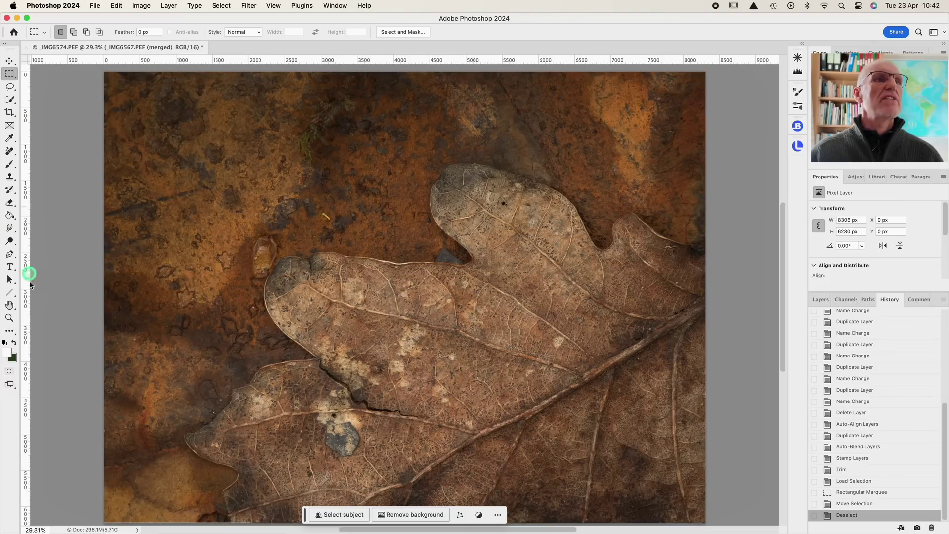
left_click(9, 318)
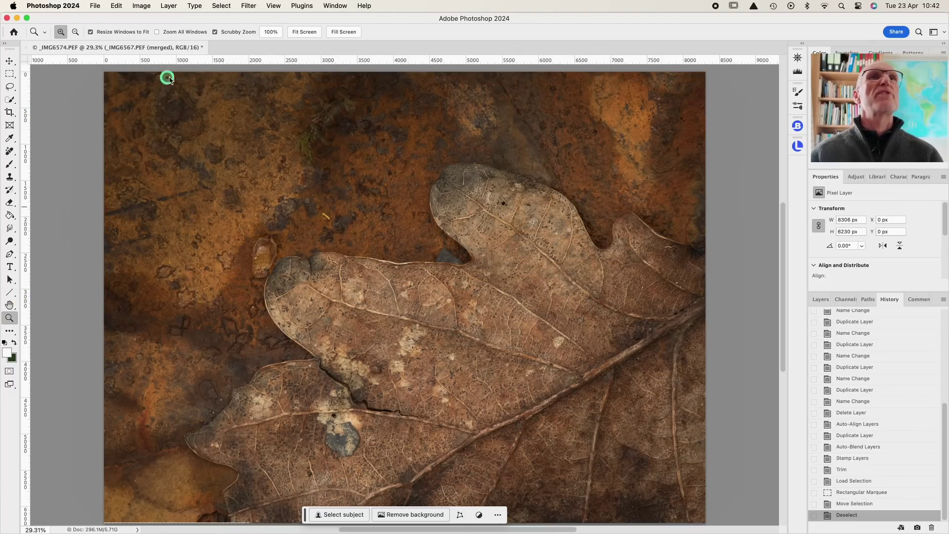
left_click(271, 32)
scroll(89, 129, "up", 10)
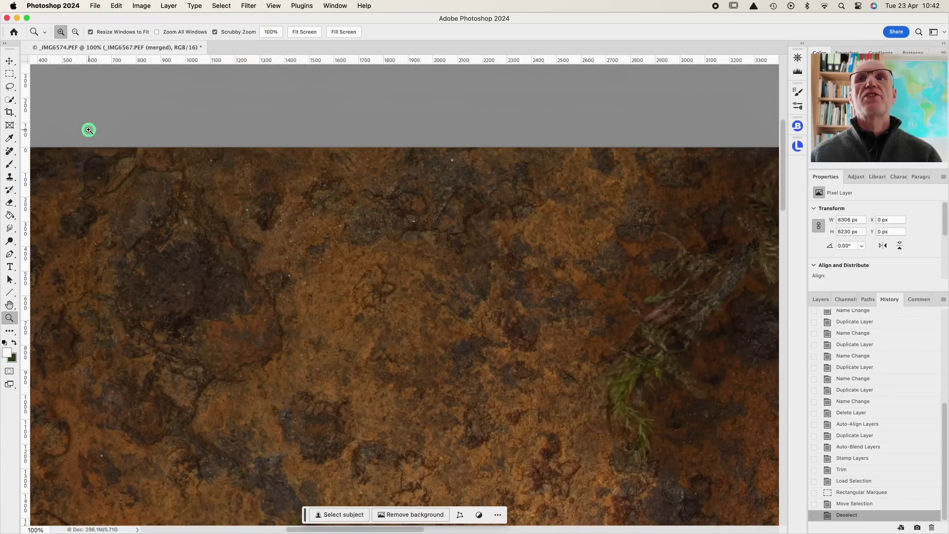
scroll(88, 130, "right", 15)
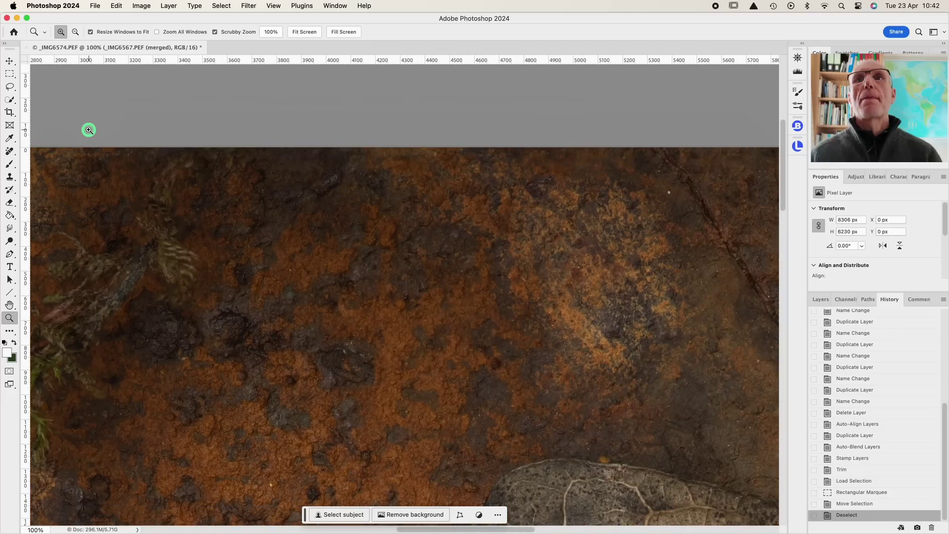
scroll(89, 129, "right", 15)
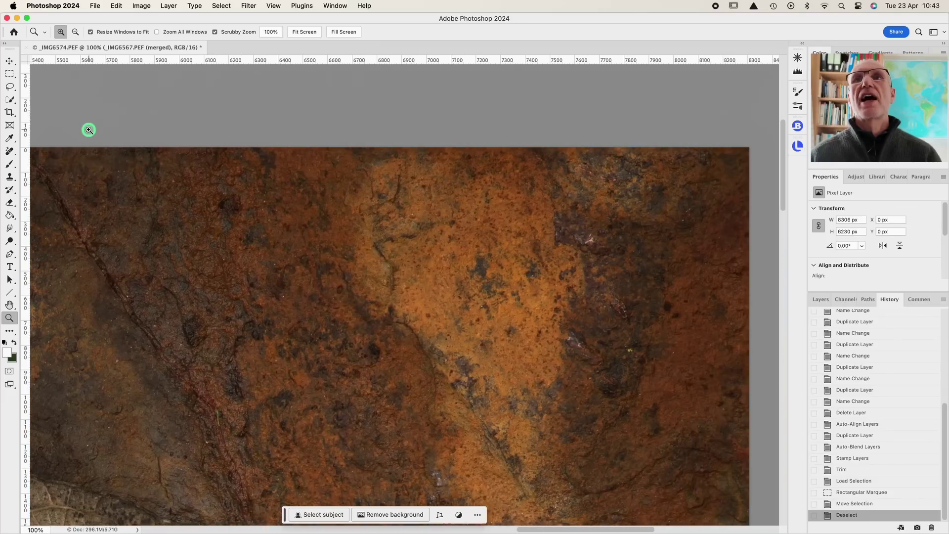
scroll(88, 129, "right", 3)
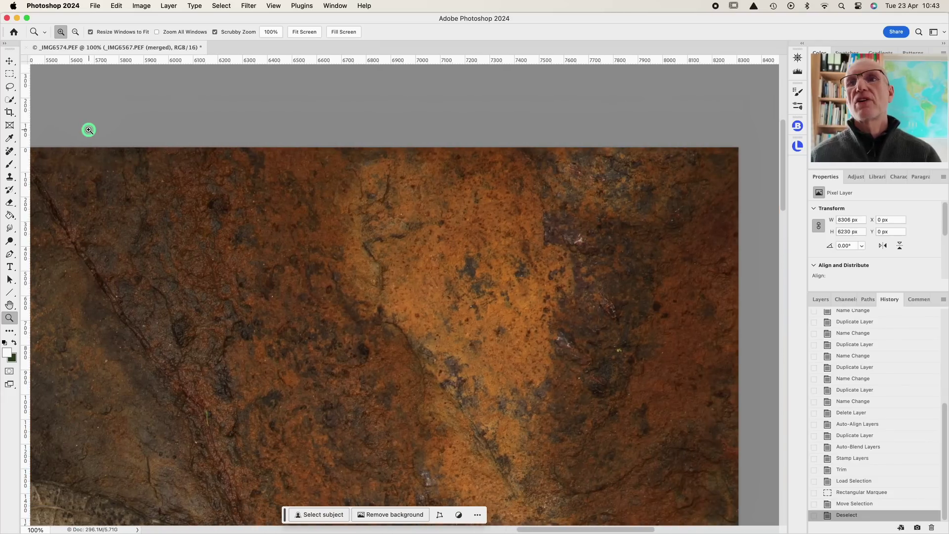
scroll(88, 129, "down", 3)
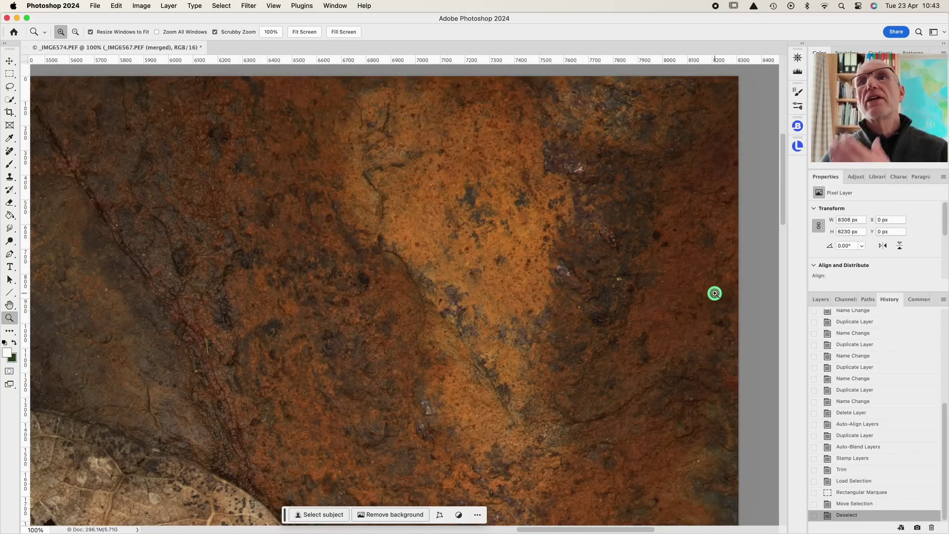
scroll(691, 295, "down", 15)
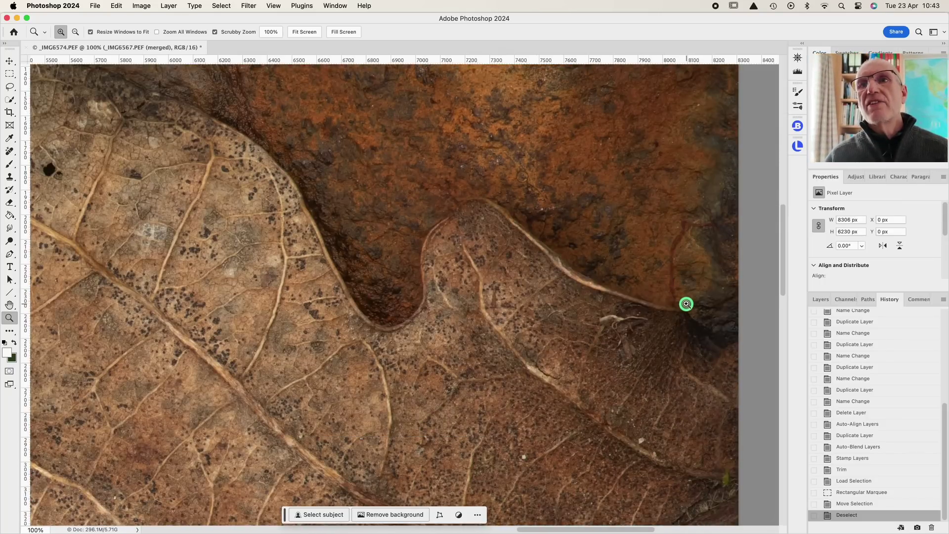
scroll(685, 303, "down", 15)
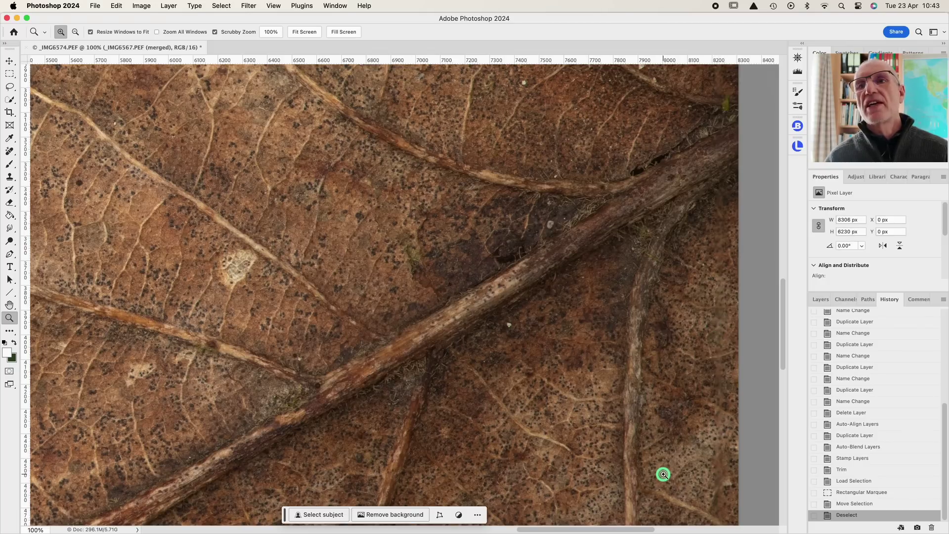
scroll(663, 474, "down", 6)
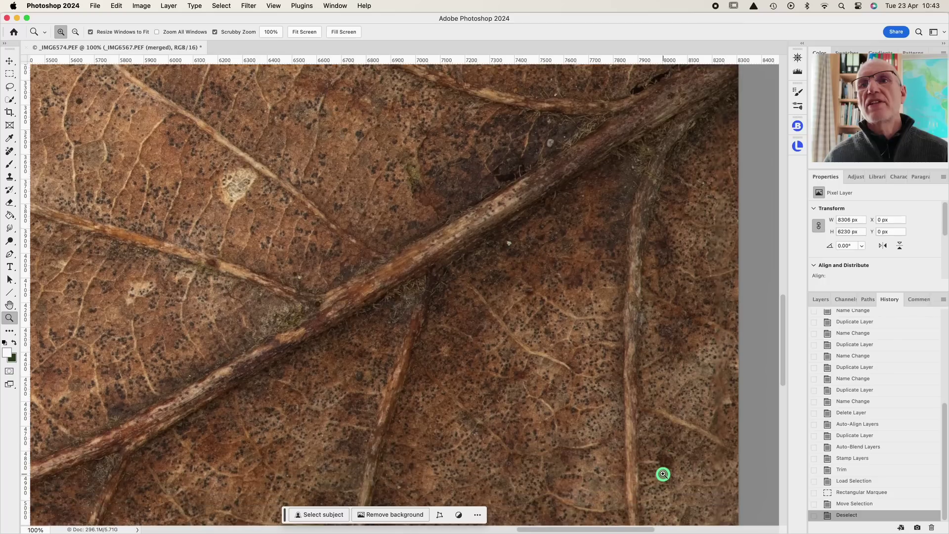
scroll(663, 474, "down", 4)
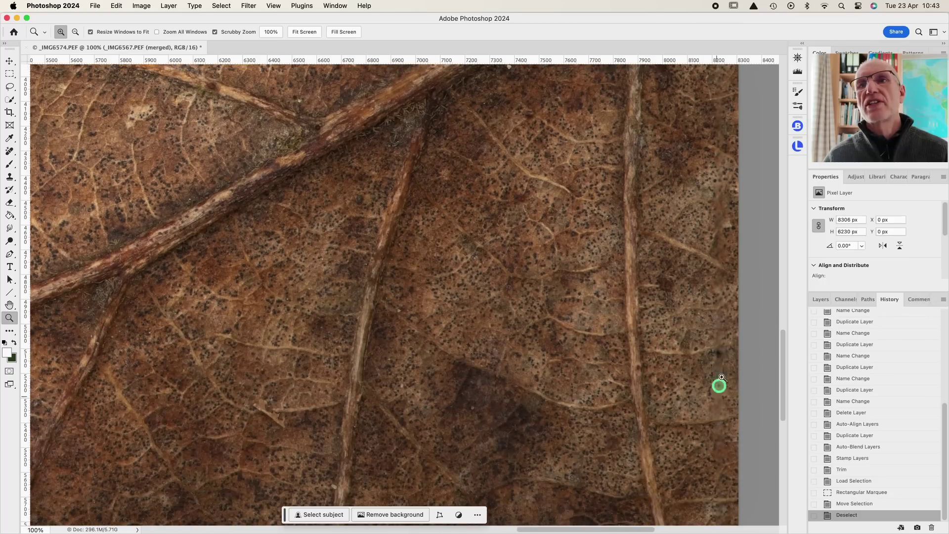
scroll(673, 443, "down", 5)
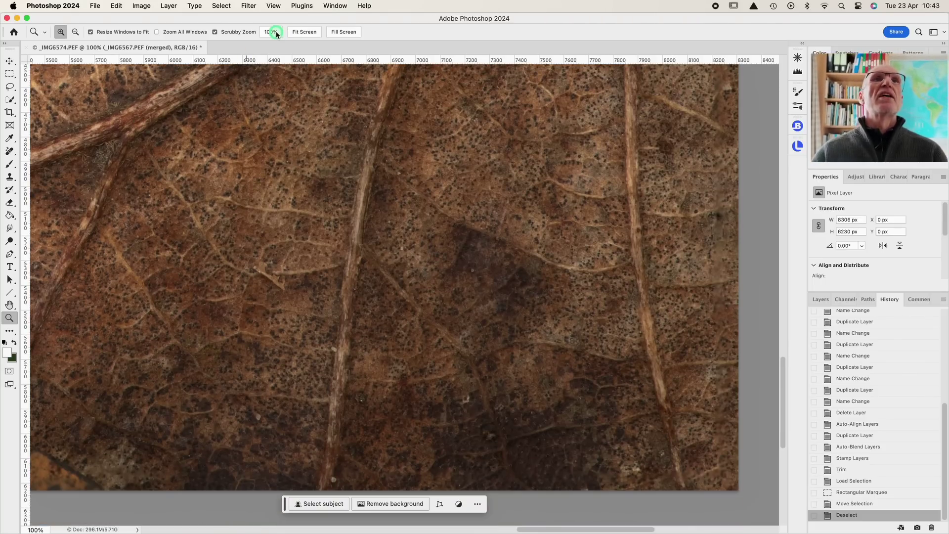
left_click(304, 31)
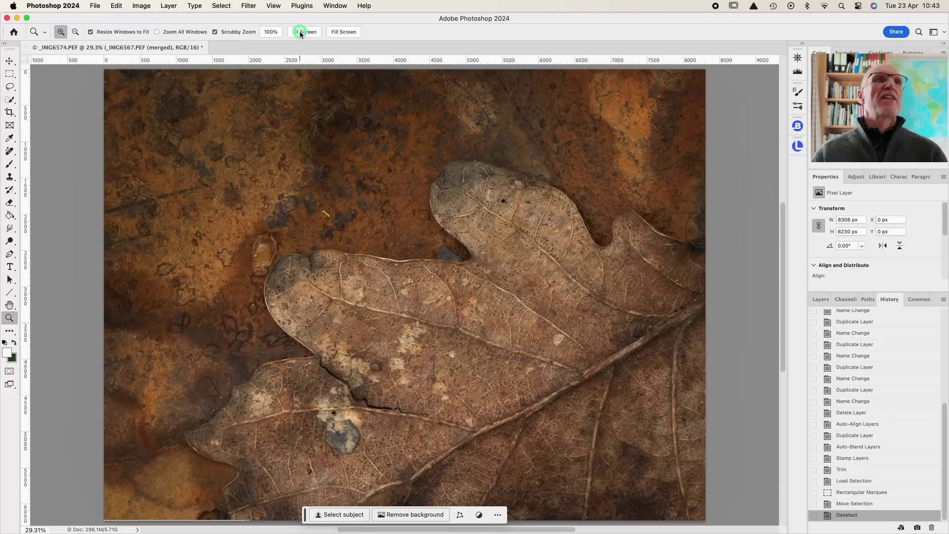
Step: Crop the merged image slightly inside its edges at a 4:3 ratio, to about 7956 × 5967 px
left_click(10, 113)
left_click_drag(104, 71, 110, 78)
left_click_drag(695, 513, 690, 508)
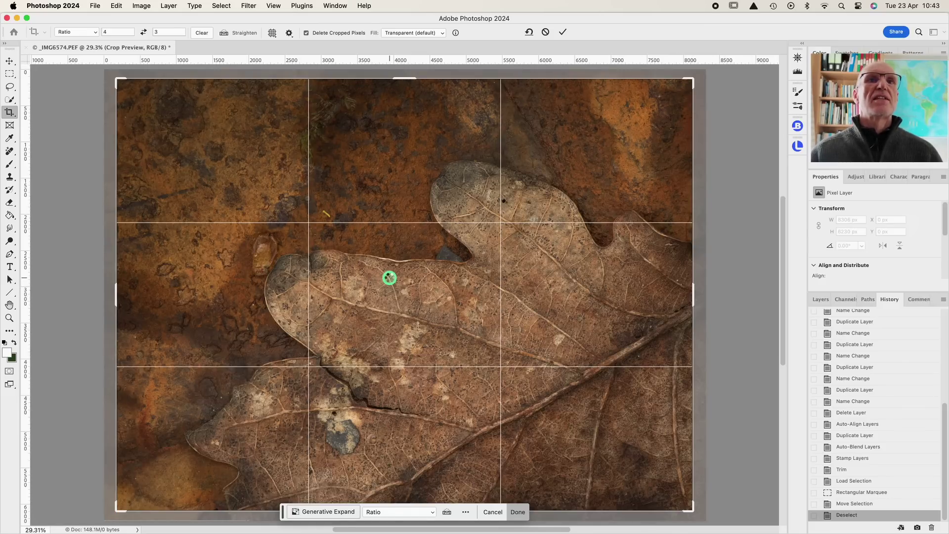
double_click(389, 278)
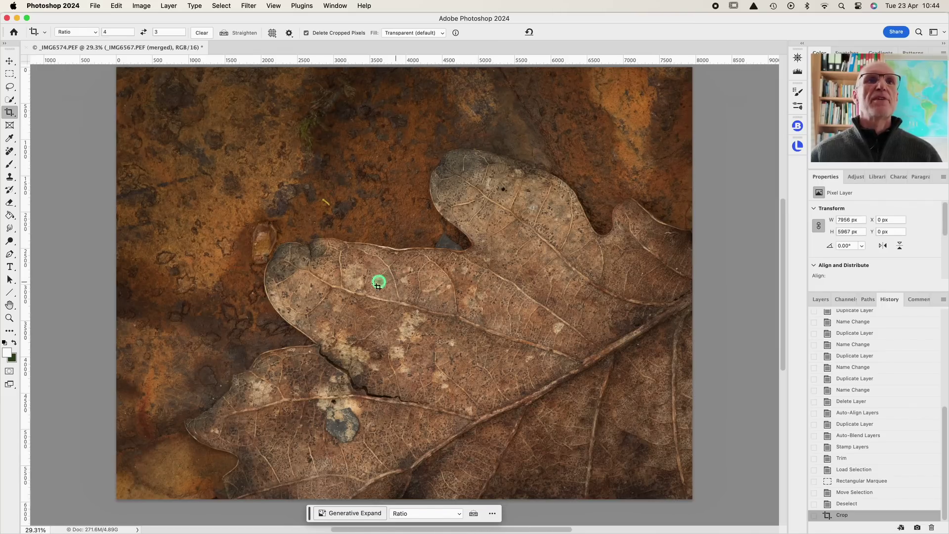
Step: Examine the cropped image at 50% for sharpness across the leaf, its edges and the background, and show the layer list
left_click(9, 319)
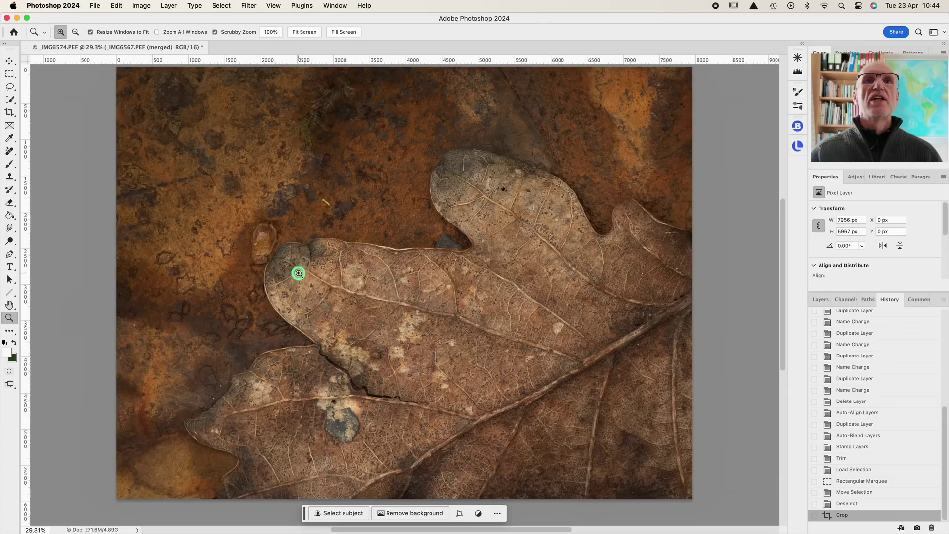
left_click(405, 252)
left_click(405, 253)
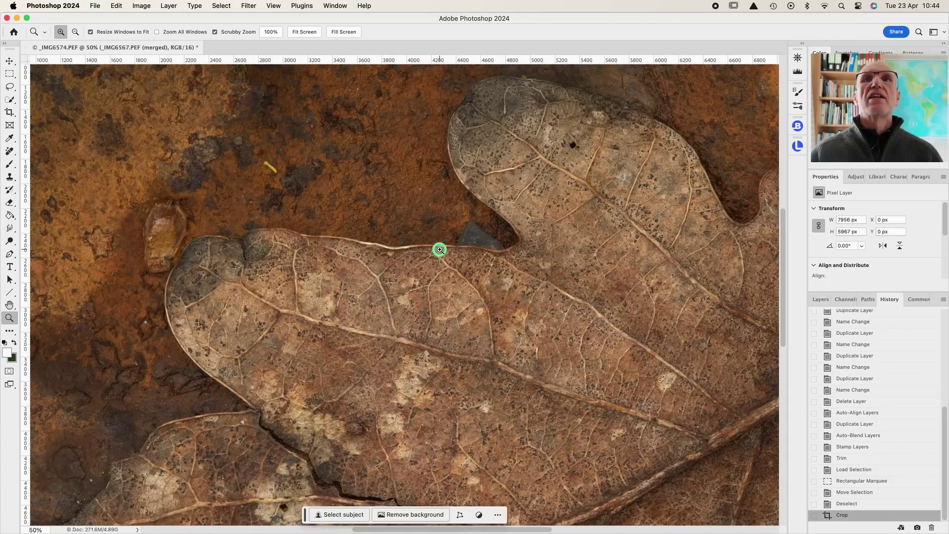
scroll(440, 250, "up", 5)
scroll(440, 250, "right", 5)
scroll(440, 250, "right", 3)
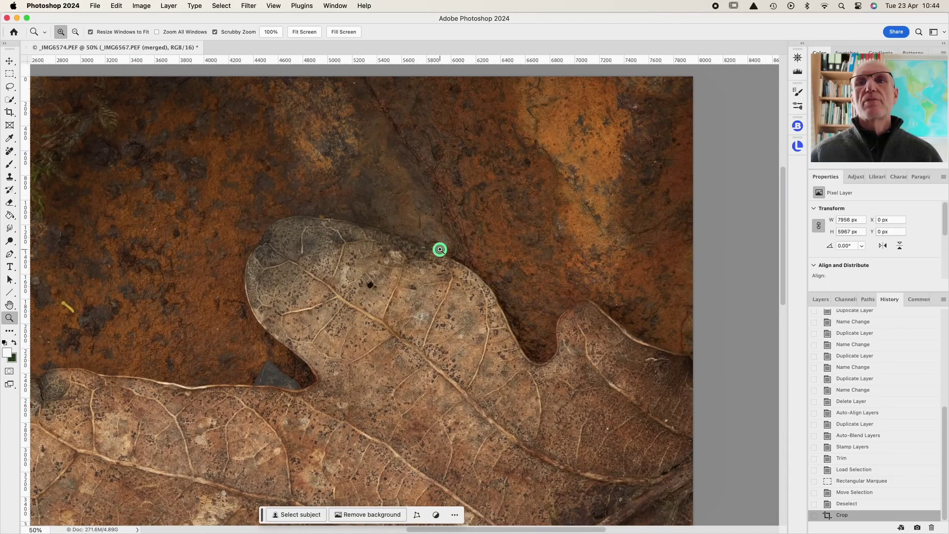
scroll(439, 250, "down", 10)
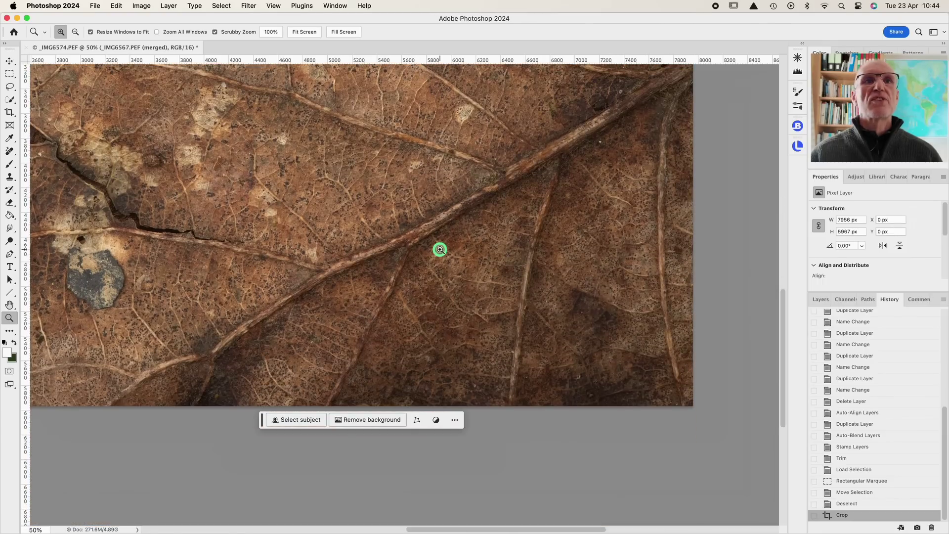
scroll(379, 256, "left", 6)
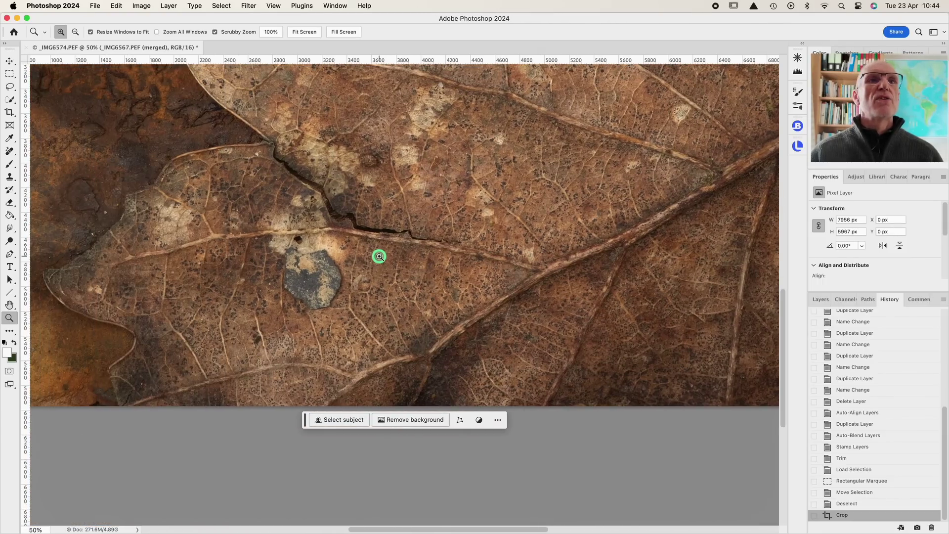
scroll(379, 256, "up", 5)
scroll(379, 256, "left", 3)
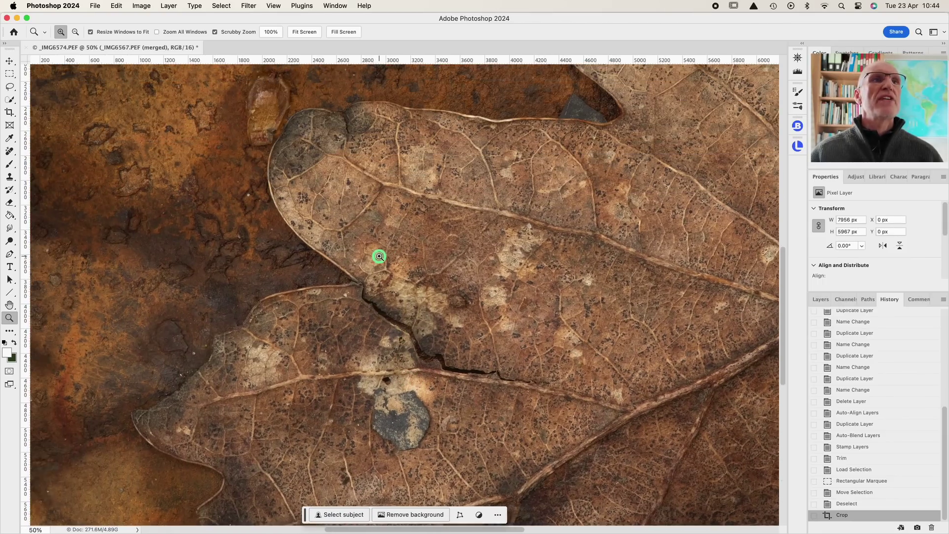
scroll(379, 256, "left", 3)
scroll(379, 256, "down", 6)
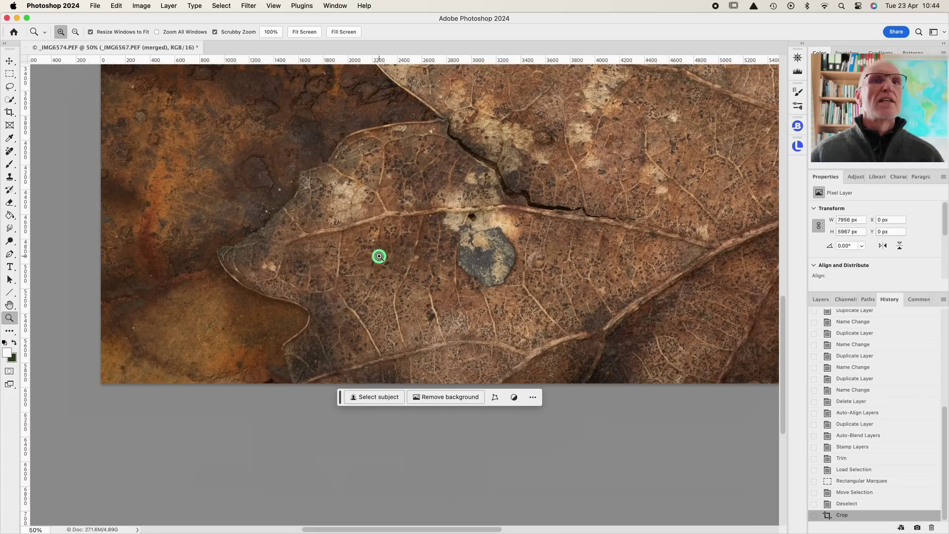
scroll(378, 256, "up", 8)
scroll(379, 256, "right", 1)
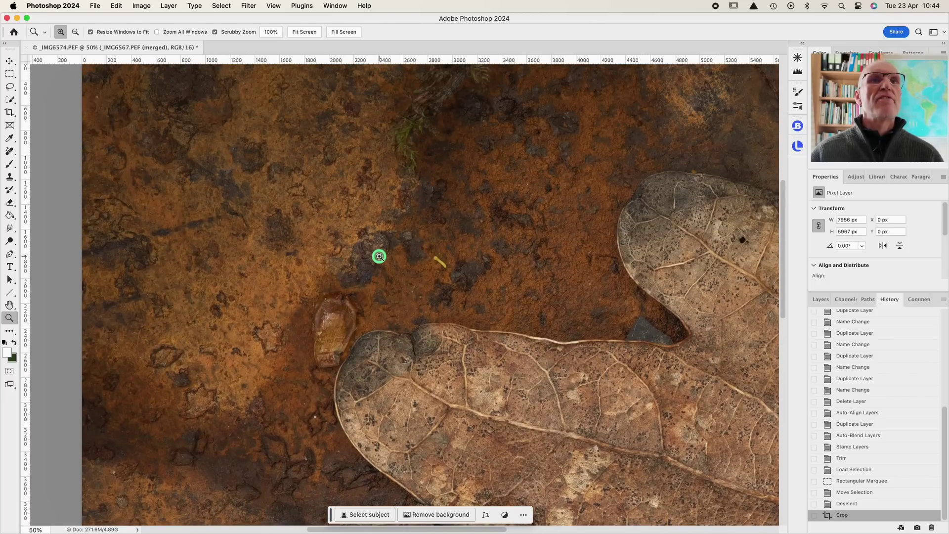
scroll(379, 256, "up", 3)
scroll(379, 256, "up", 1)
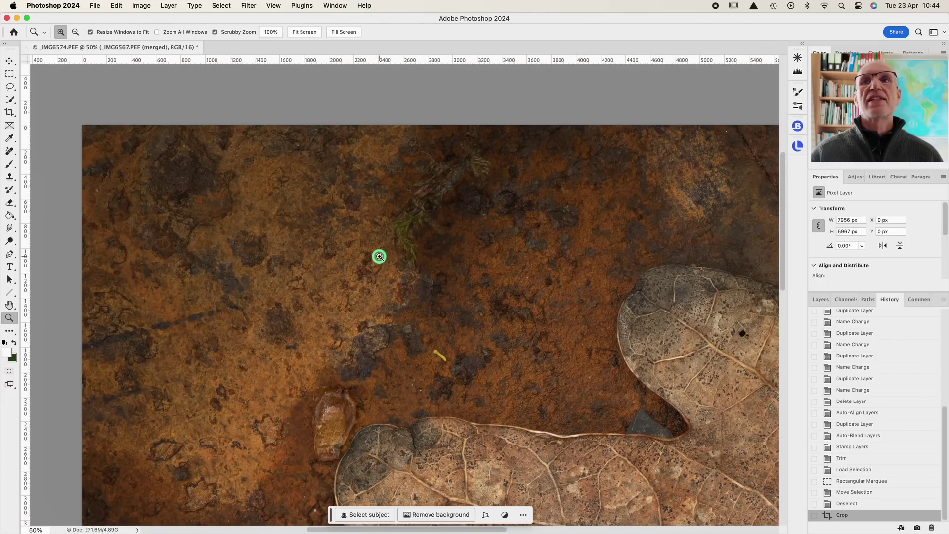
scroll(379, 256, "down", 4)
scroll(379, 256, "right", 4)
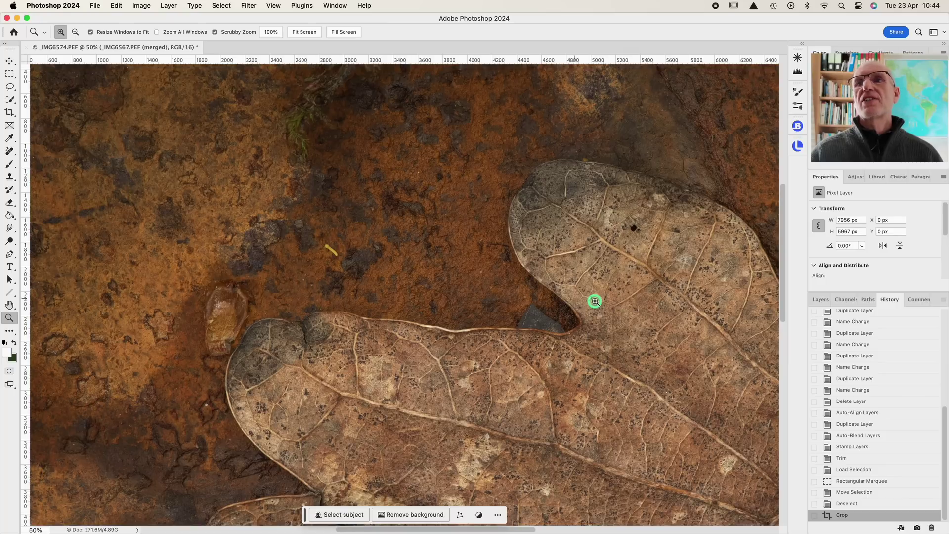
left_click(821, 299)
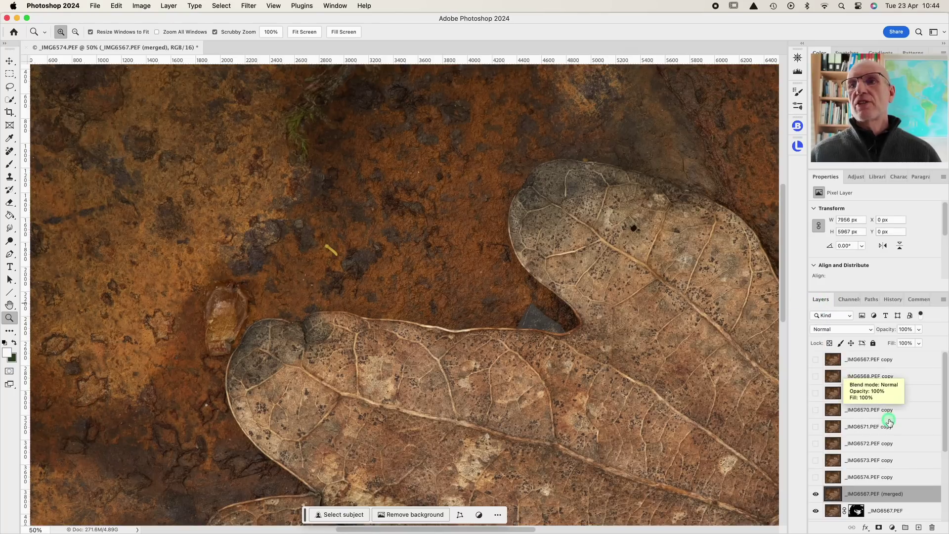
Step: Delete the eight hidden copy layers, _IMG6567.PEF copy through _IMG6574.PEF copy, above the merged layer
left_click(870, 477)
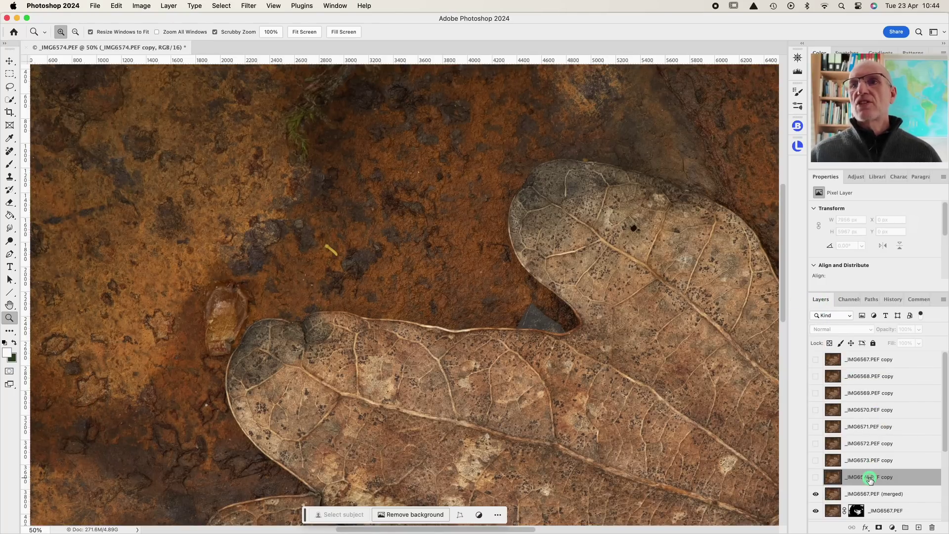
left_click(868, 361, "shift")
left_click_drag(868, 360, 931, 527)
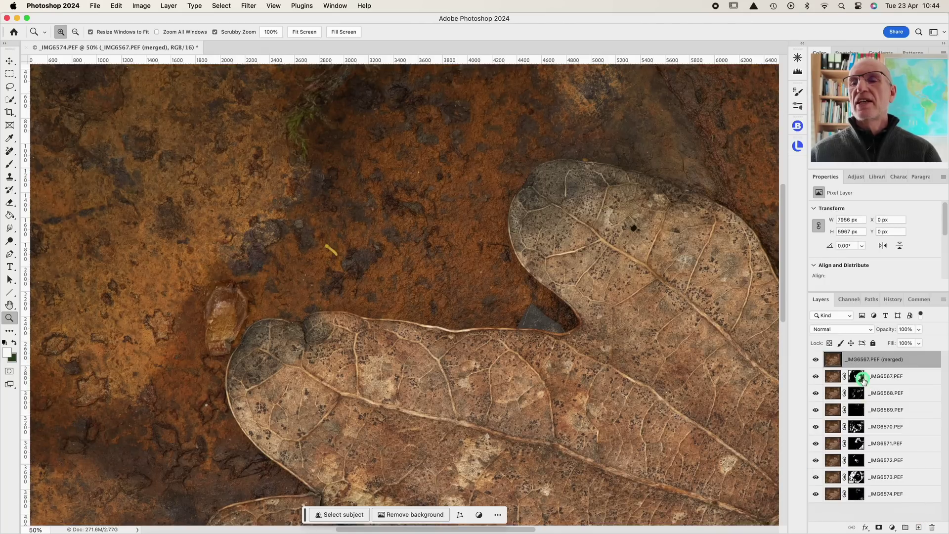
Step: Toggle the merged layer and the masked layers _IMG6567 to _IMG6571 to examine what each contributes to the blend
left_click_drag(857, 477, 826, 359)
left_click(816, 359)
left_click(815, 376)
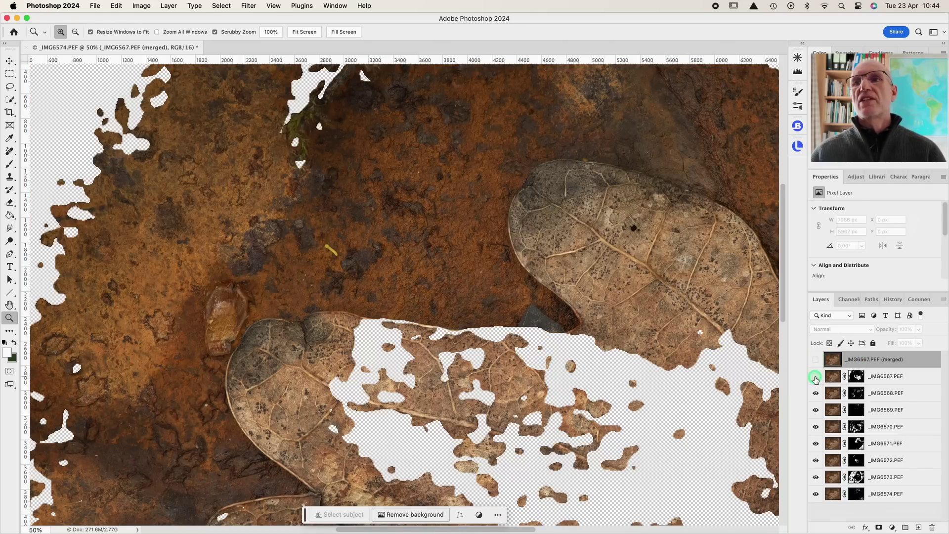
left_click(815, 377)
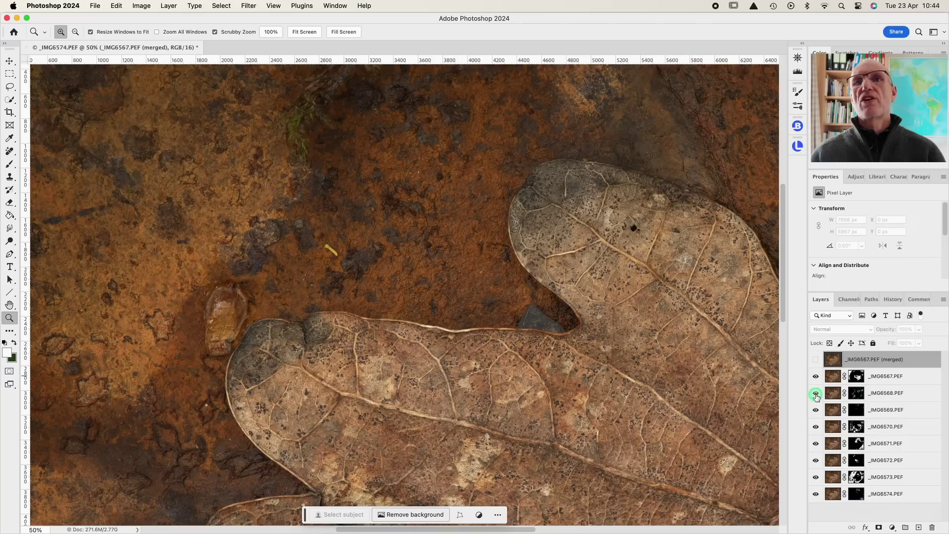
left_click(816, 393)
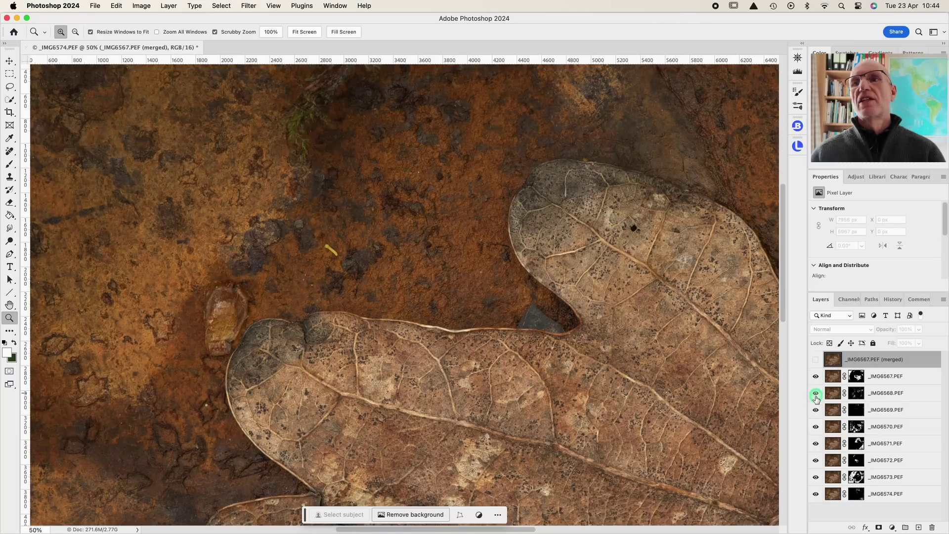
left_click(815, 410)
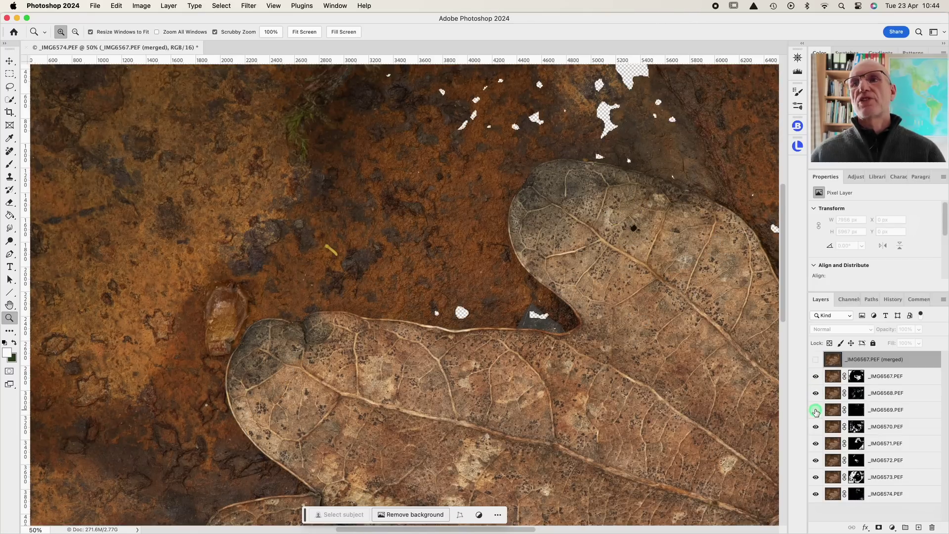
left_click(815, 410)
left_click(815, 427)
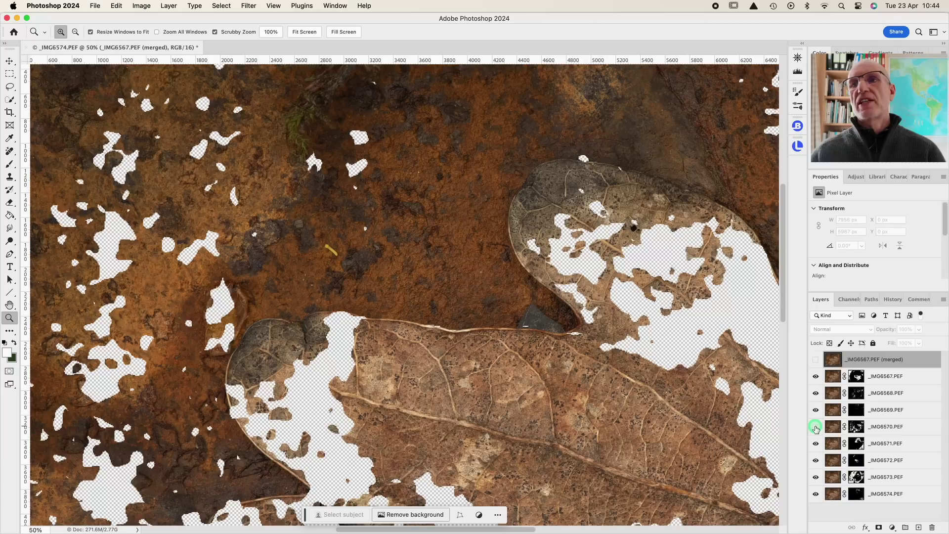
left_click(815, 427)
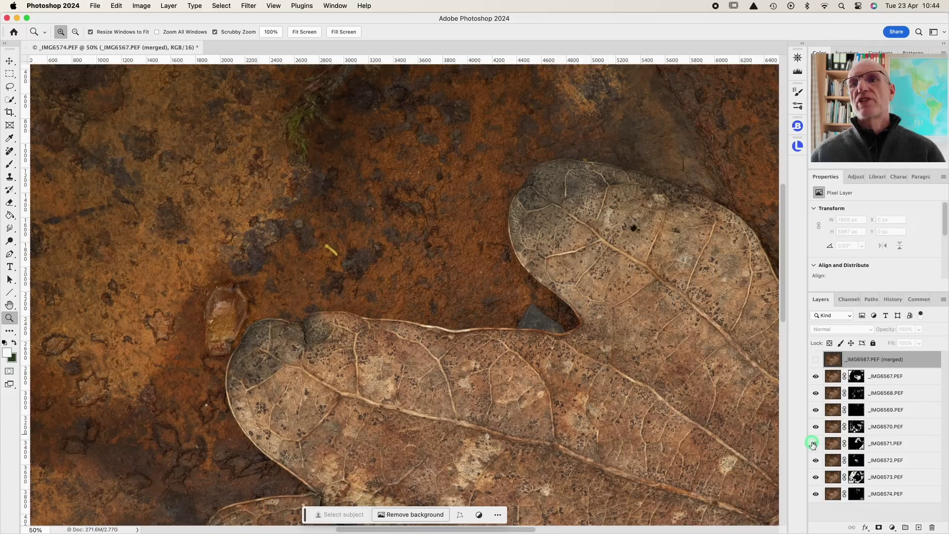
left_click(815, 443)
left_click(815, 443)
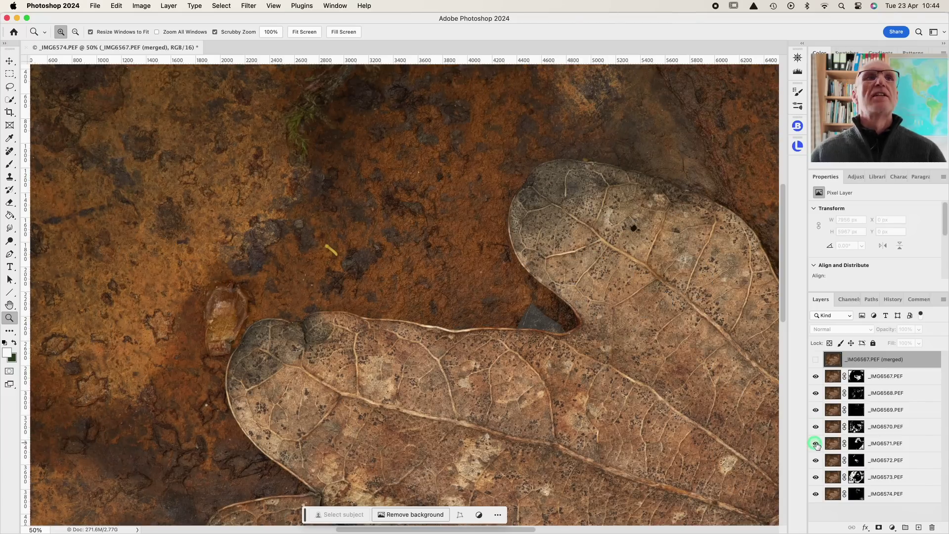
left_click(816, 361)
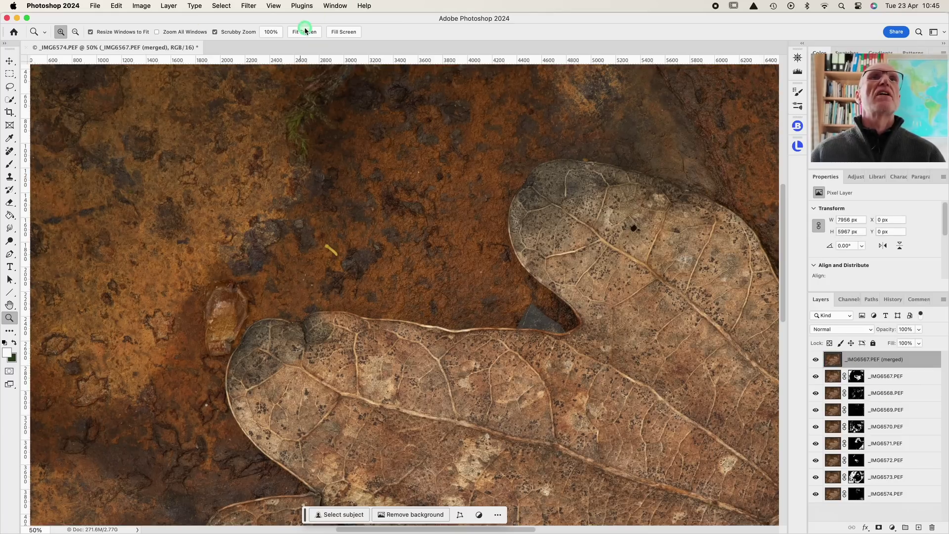
Step: Inspect the whole merged image, and at 100% the rusty background, the leaf edge and the lower lobe for distracting spots
left_click(304, 32)
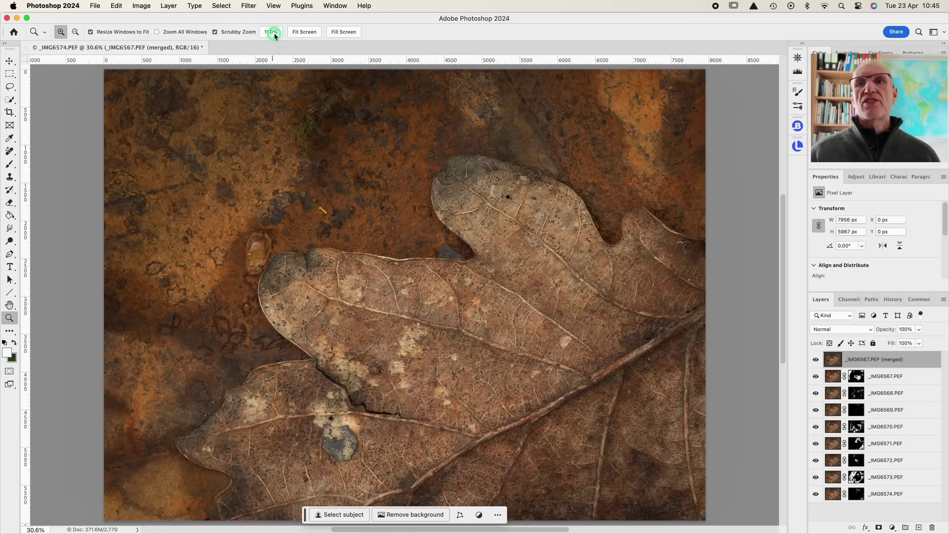
left_click(323, 211)
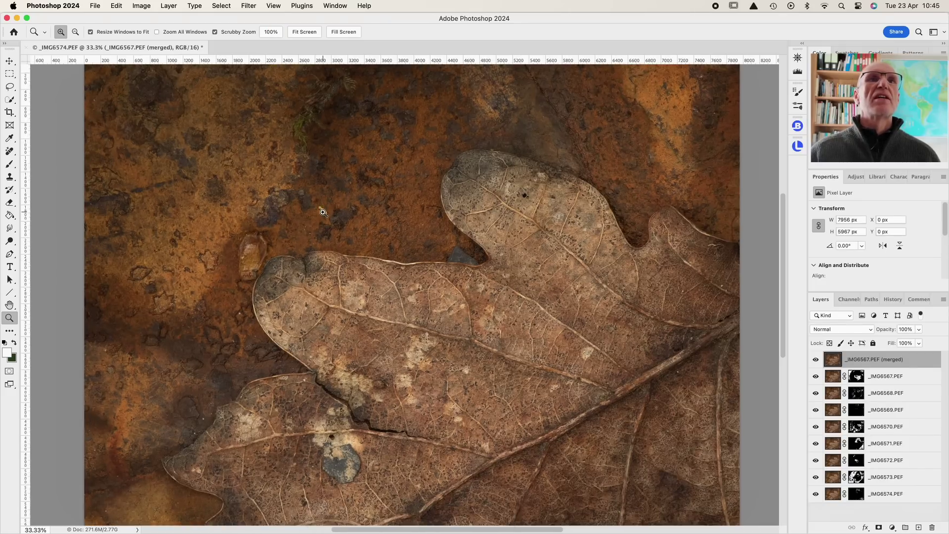
left_click(322, 212)
left_click(271, 31)
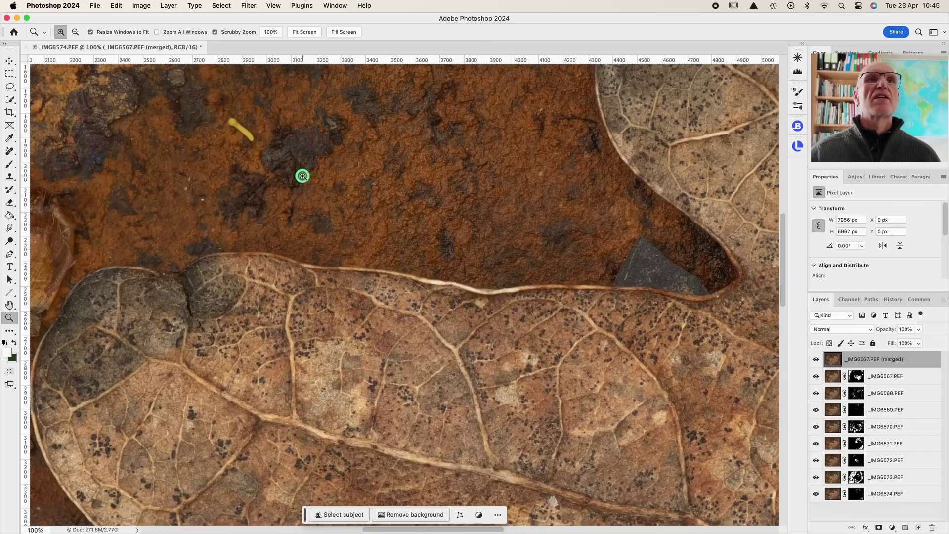
scroll(303, 176, "up", 5)
scroll(303, 175, "left", 4)
scroll(303, 175, "left", 3)
scroll(303, 175, "down", 2)
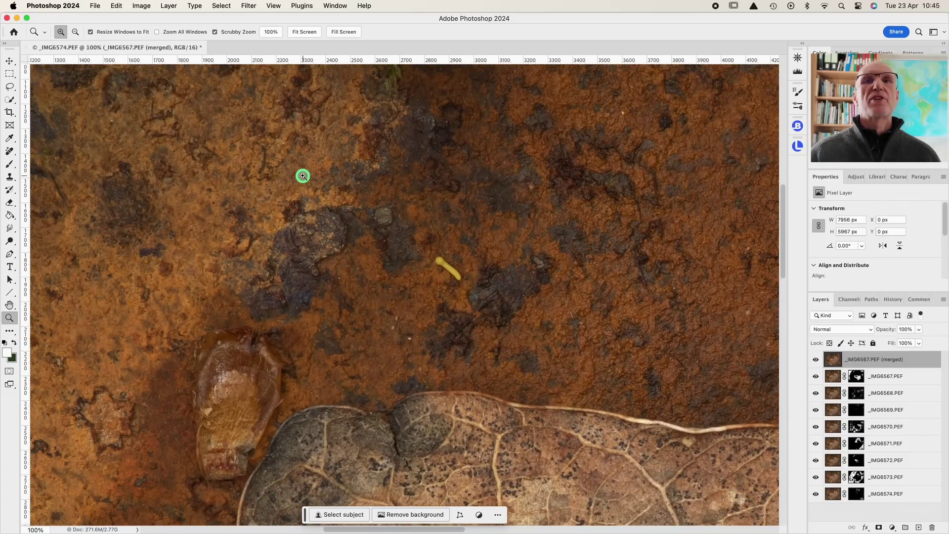
scroll(387, 272, "down", 6)
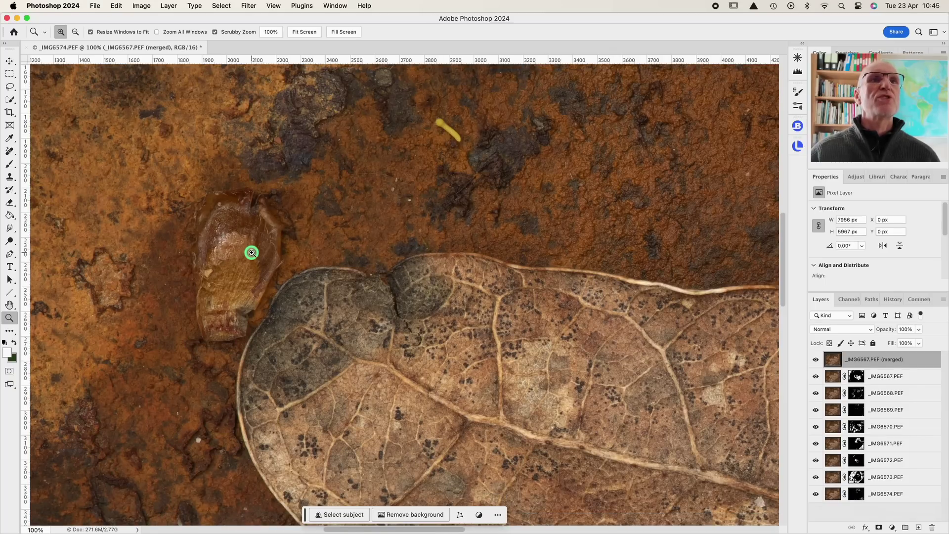
scroll(251, 253, "down", 8)
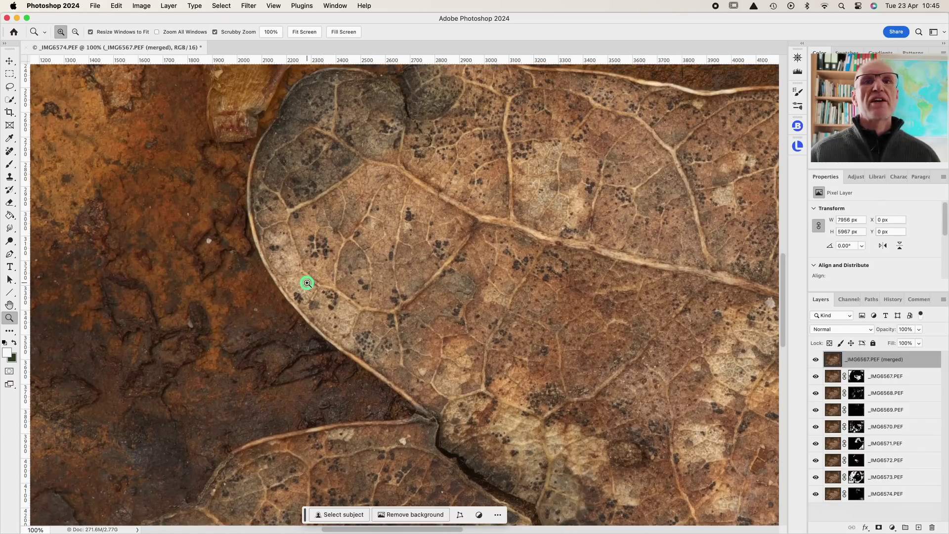
scroll(307, 283, "down", 20)
scroll(307, 283, "left", 4)
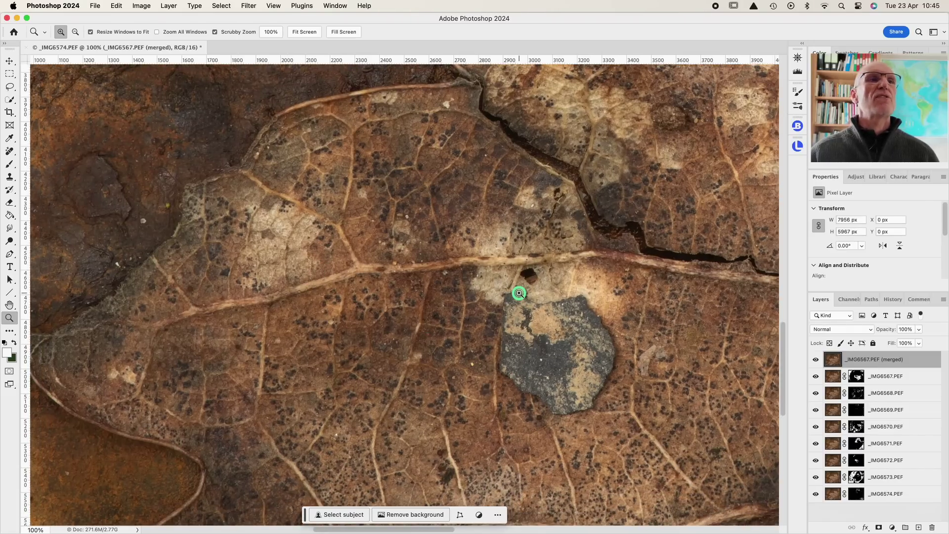
Step: Lasso the dark grey patch on the lower leaf lobe, about 621 × 588 px, and replace it using Generative Fill without a prompt
left_click(10, 87)
left_click_drag(484, 284, 494, 290)
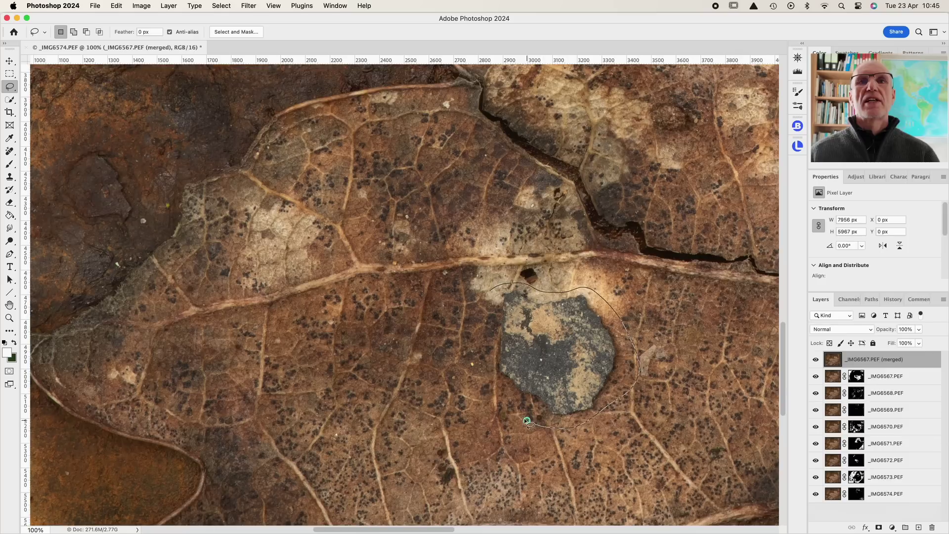
left_click_drag(486, 352, 488, 290)
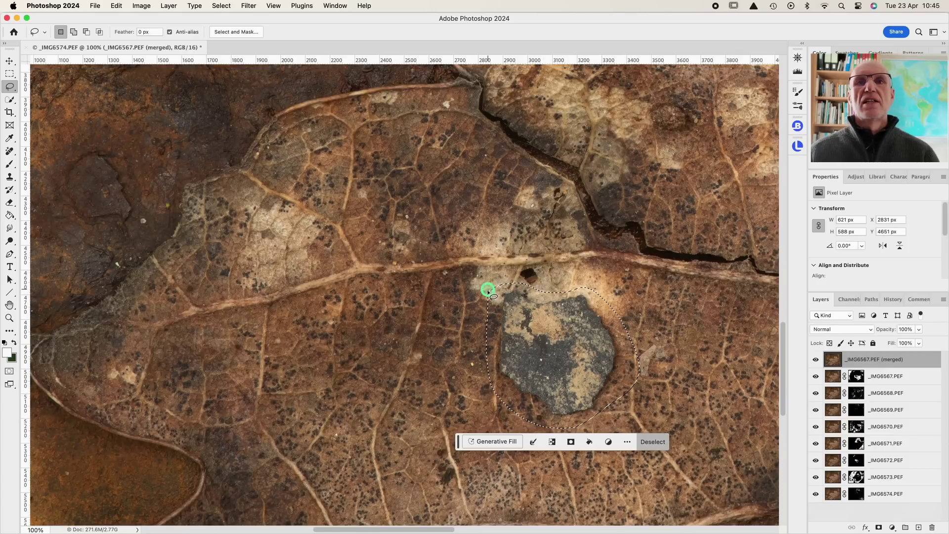
left_click(496, 442)
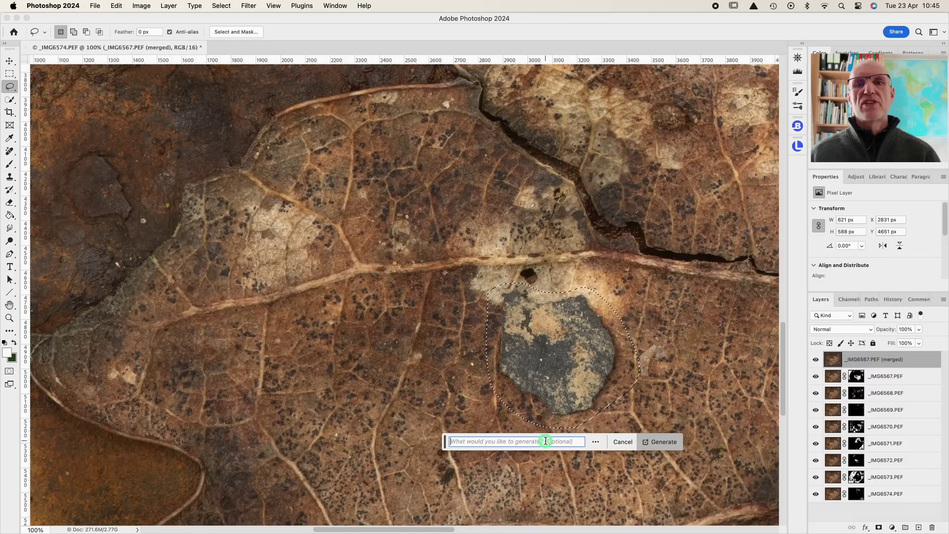
left_click(664, 442)
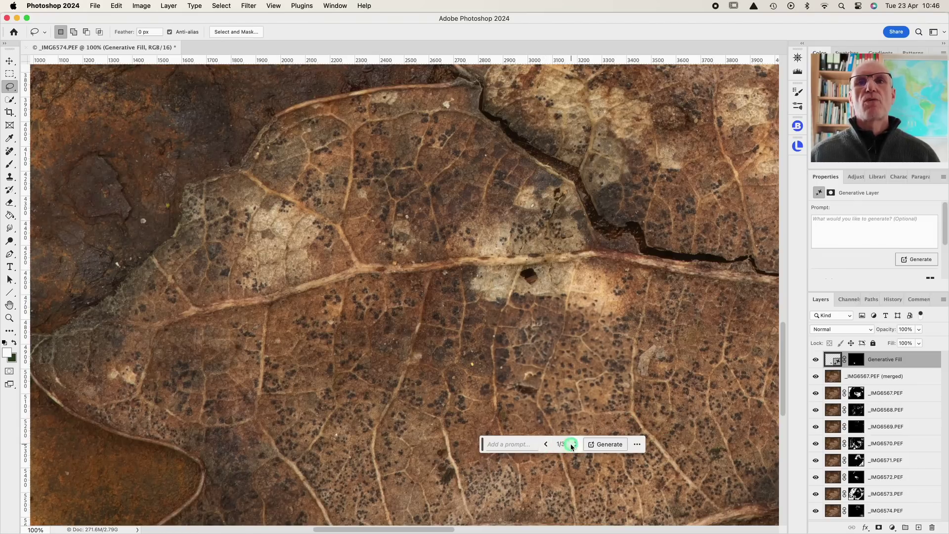
Step: Compare the three Generative Fill variations for the patch area and keep variation 3
left_click(577, 444)
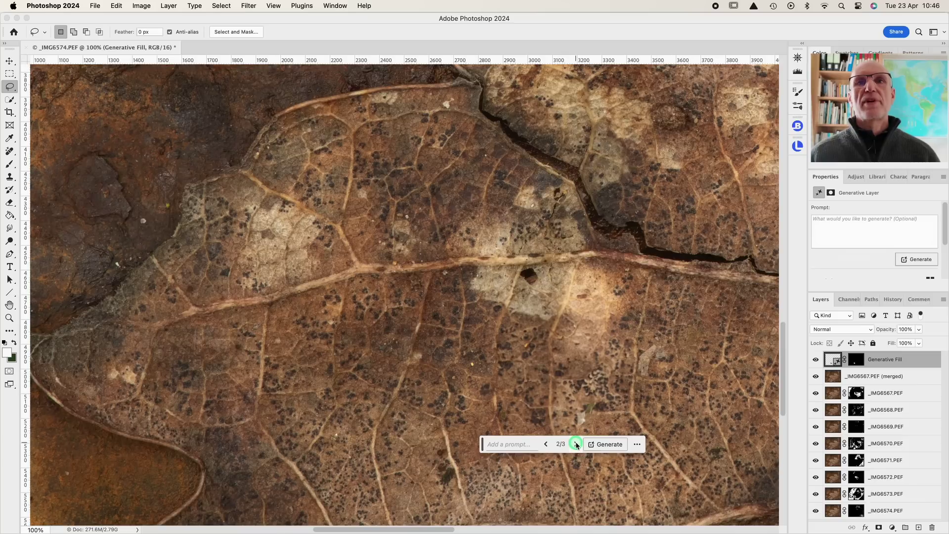
left_click(576, 444)
left_click(547, 444)
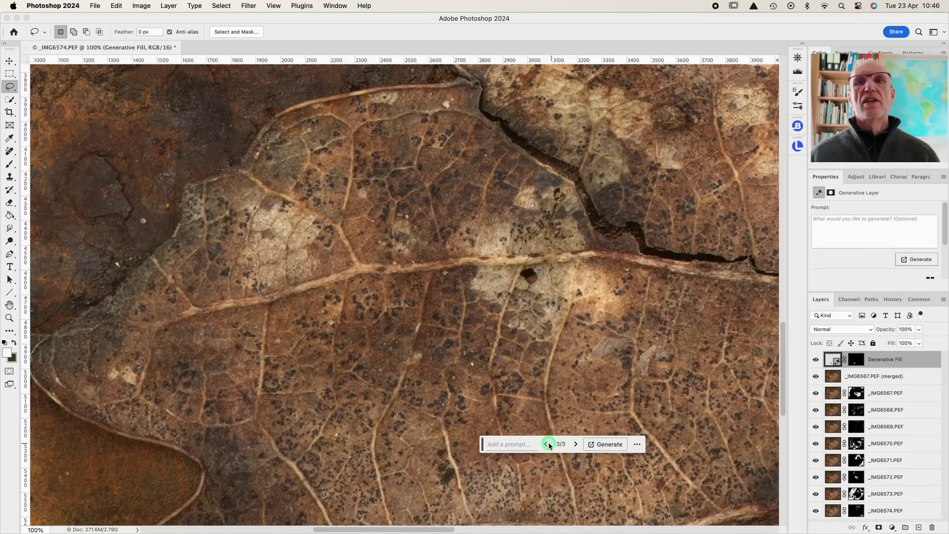
left_click(547, 443)
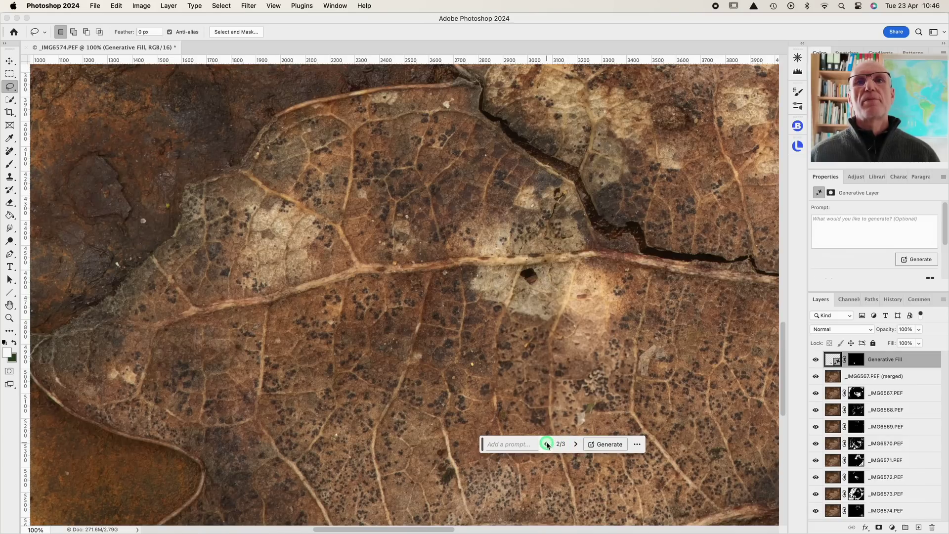
left_click(547, 444)
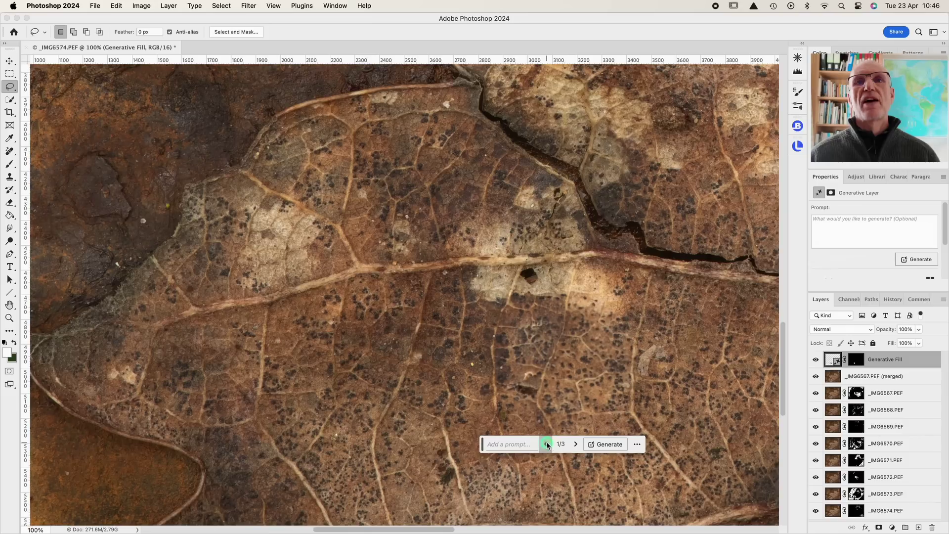
left_click(547, 444)
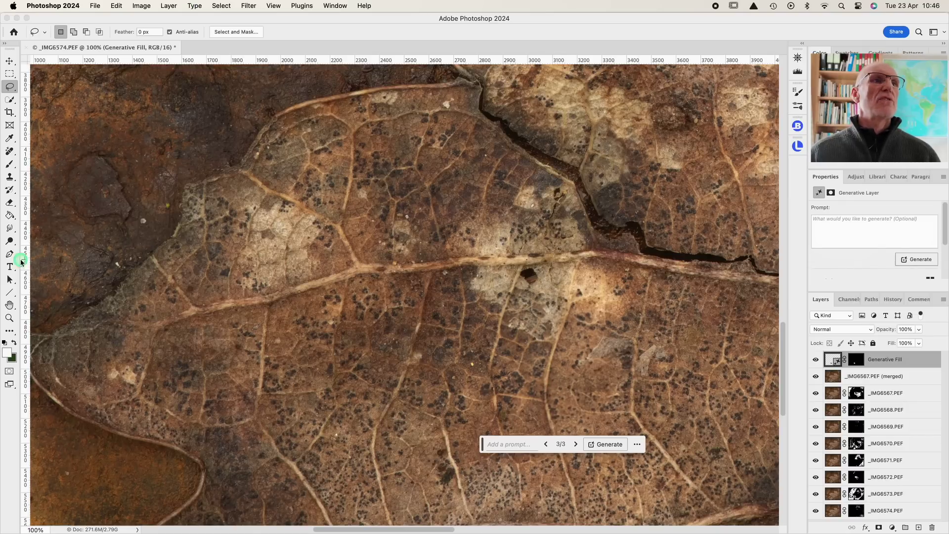
Step: Flatten the image and erase the yellow fragment on the rusty background with the Remove tool, setting its size to 125
left_click(12, 320)
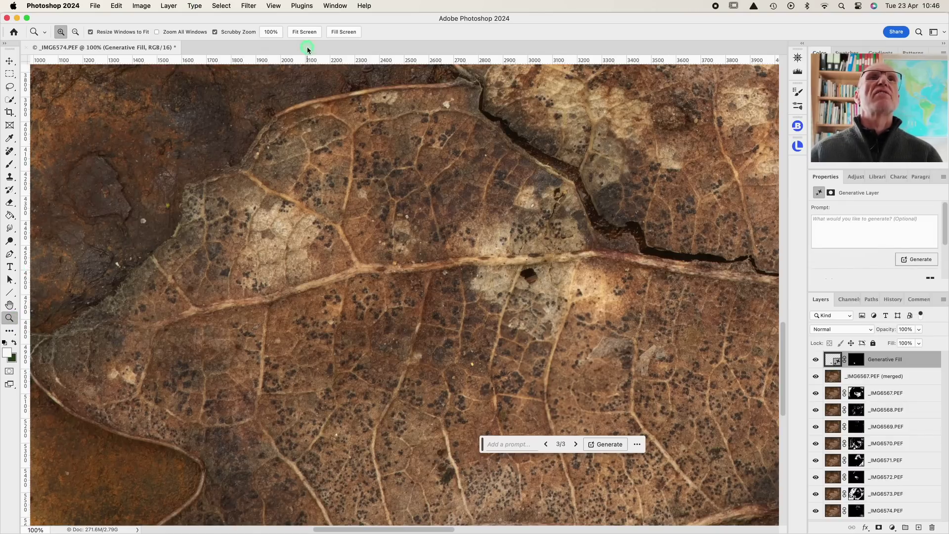
left_click(304, 32)
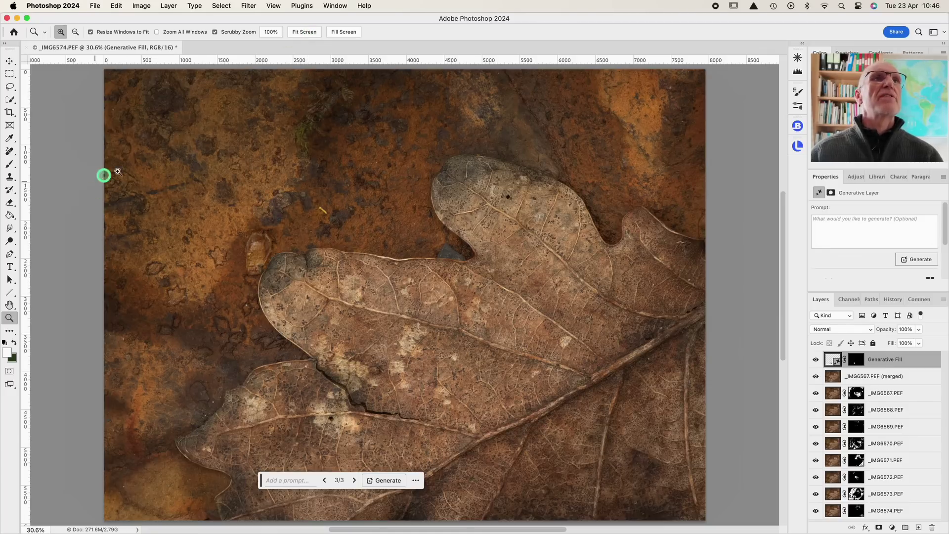
scroll(124, 171, "up", 2)
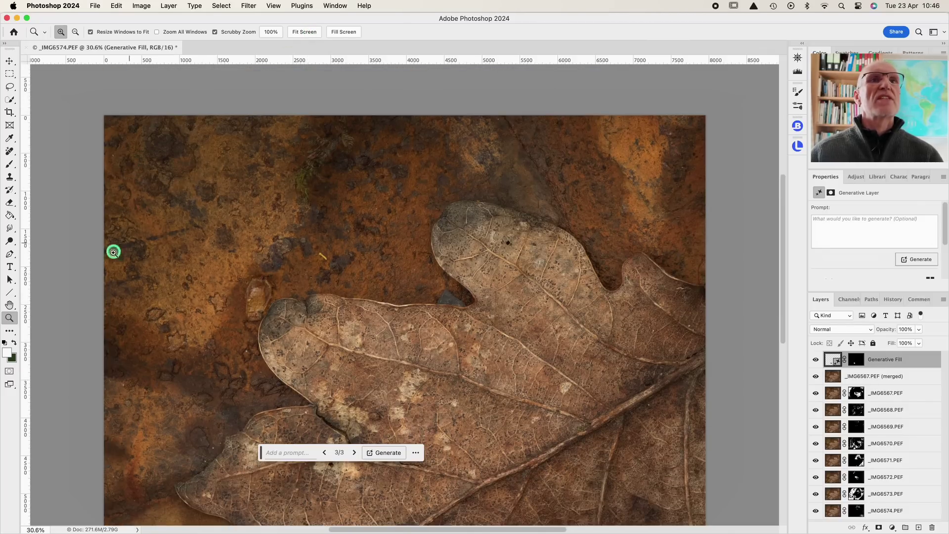
left_click(324, 259)
left_click_drag(324, 258, 324, 258)
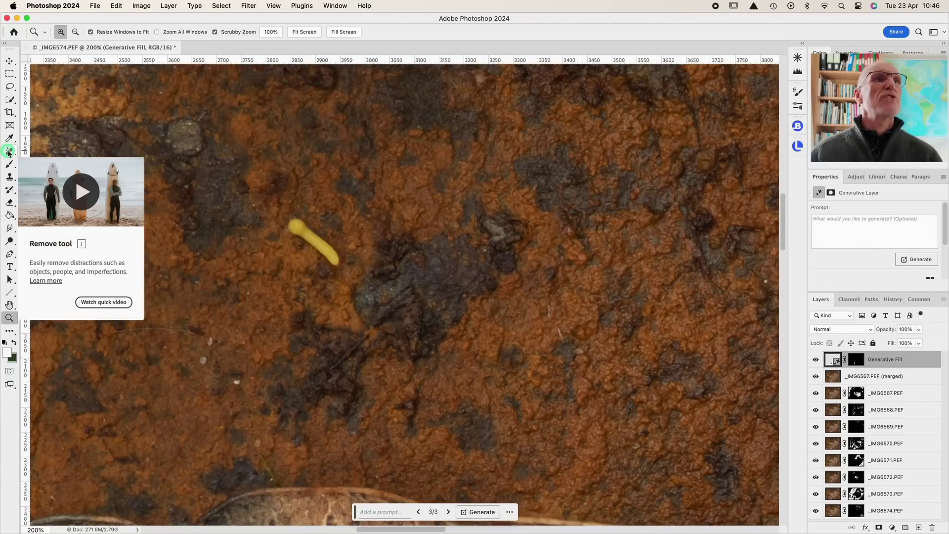
left_click(9, 151)
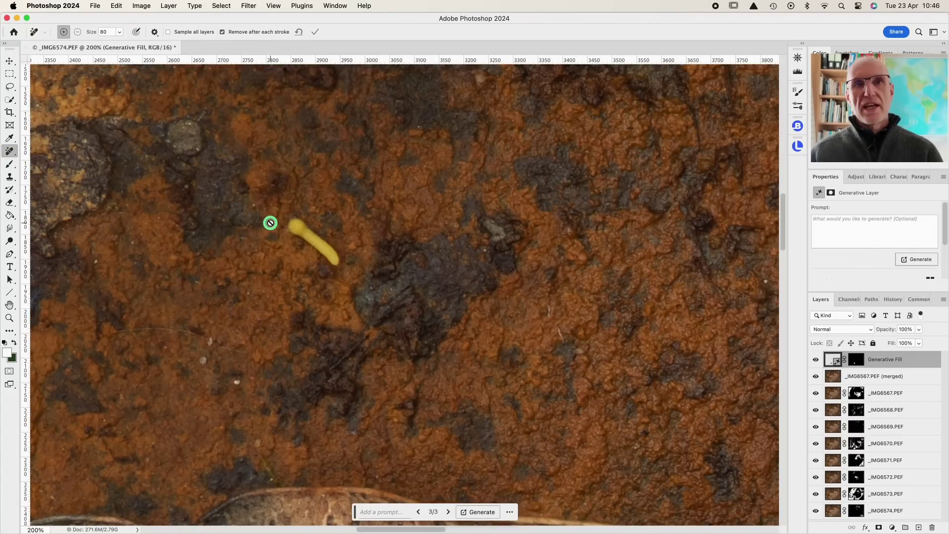
key("bracketright")
key("bracketright")
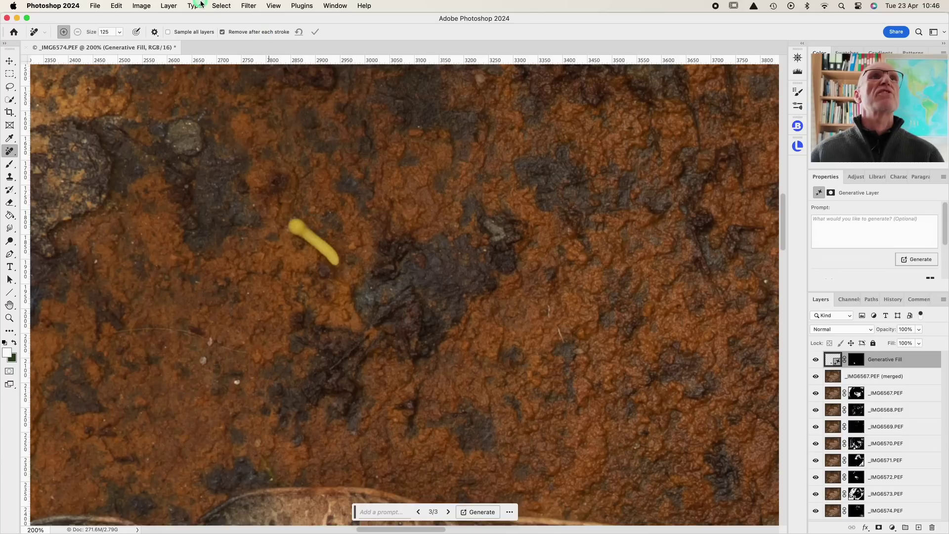
left_click(168, 5)
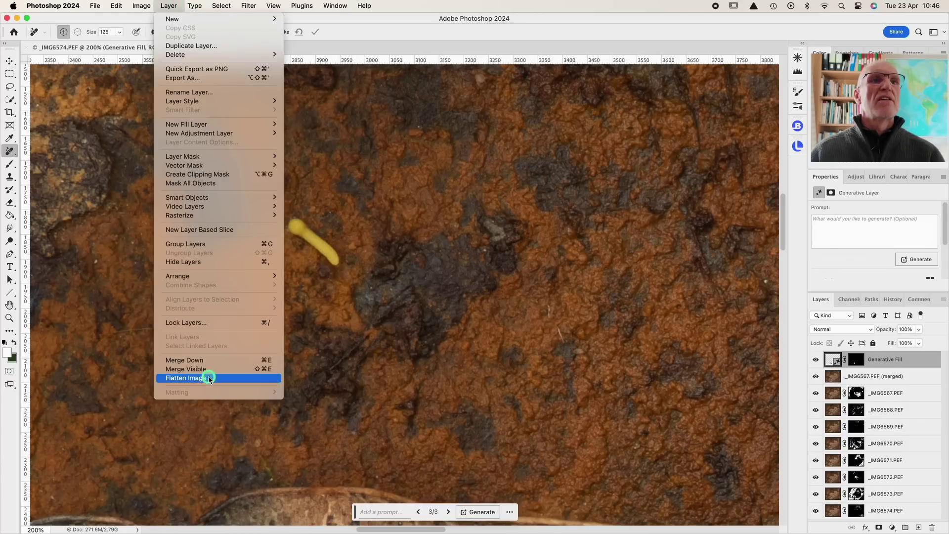
left_click(186, 378)
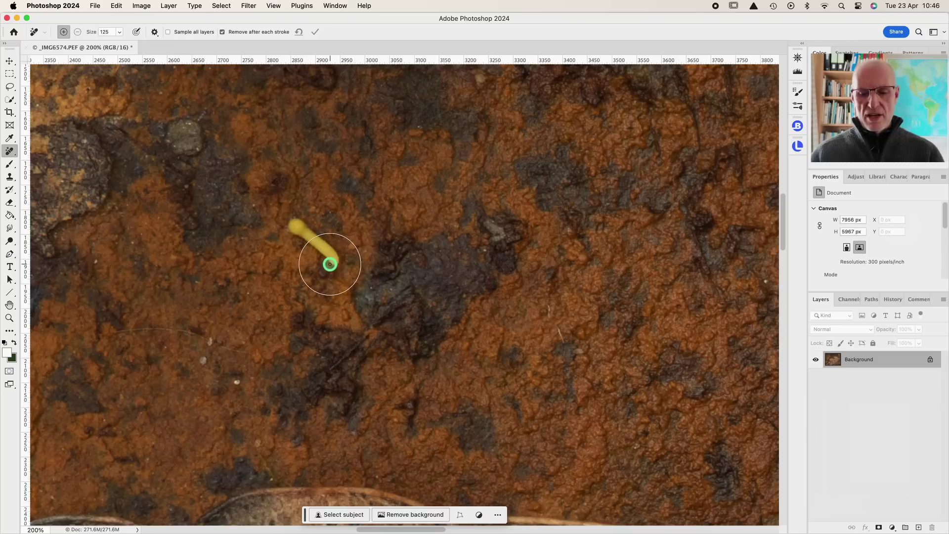
left_click_drag(330, 264, 295, 225)
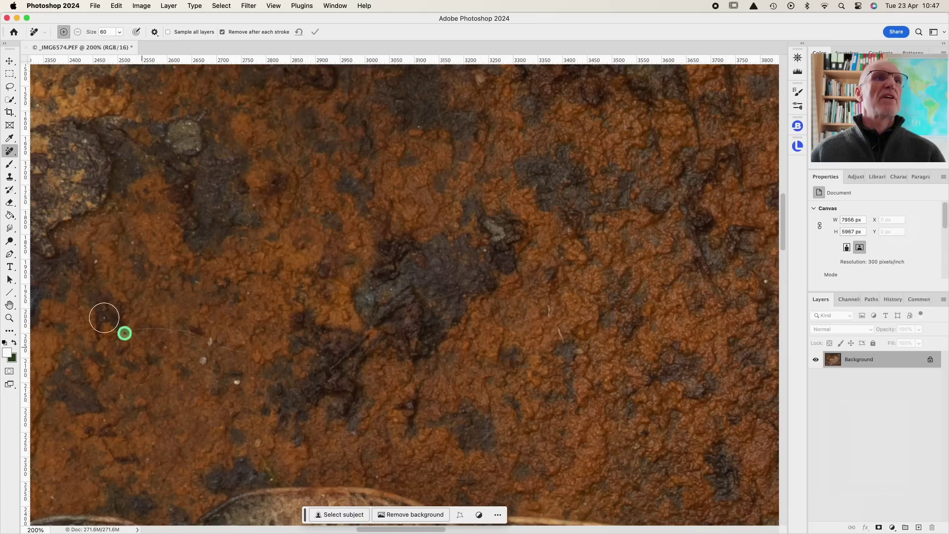
Step: Erase the small spot on the rusty background near the image's upper edge with the Remove tool at size 60, working at 100%
left_click(10, 317)
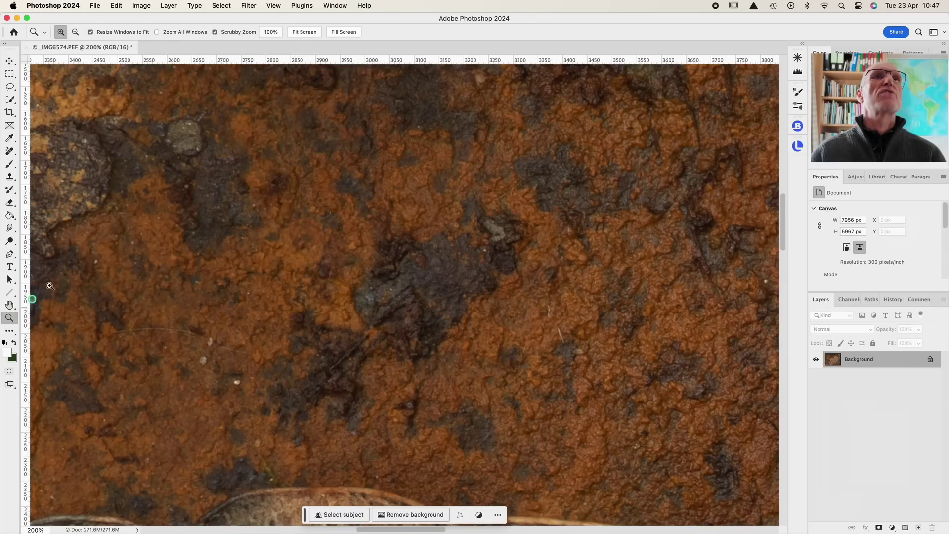
left_click(305, 32)
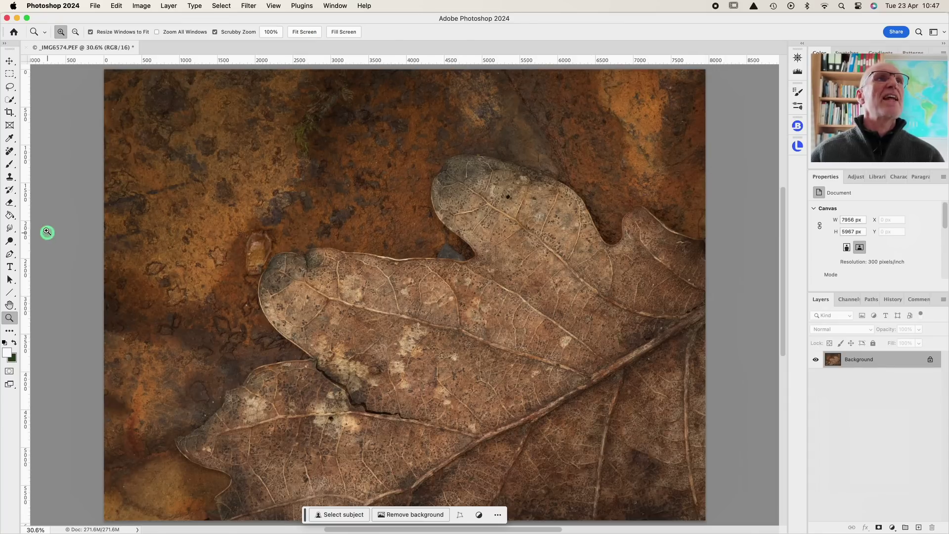
left_click(8, 151)
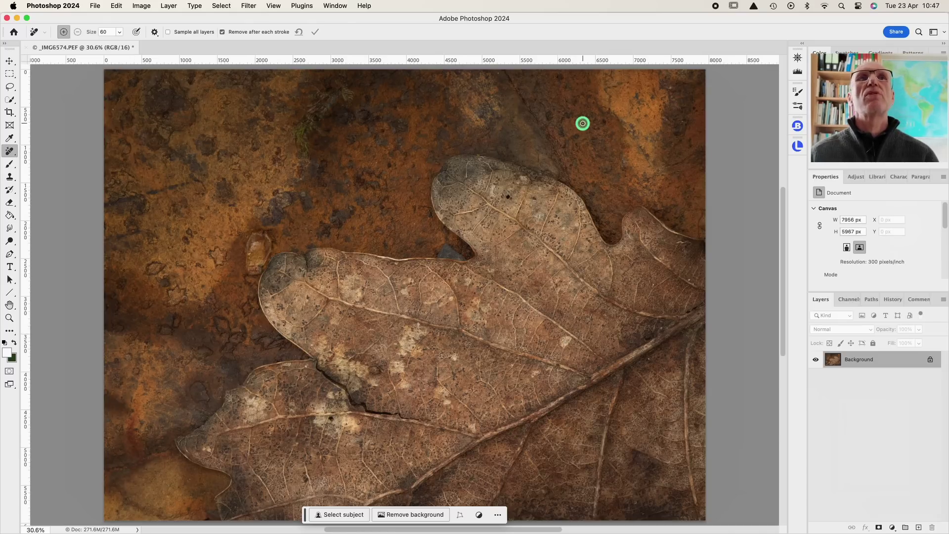
left_click(9, 317)
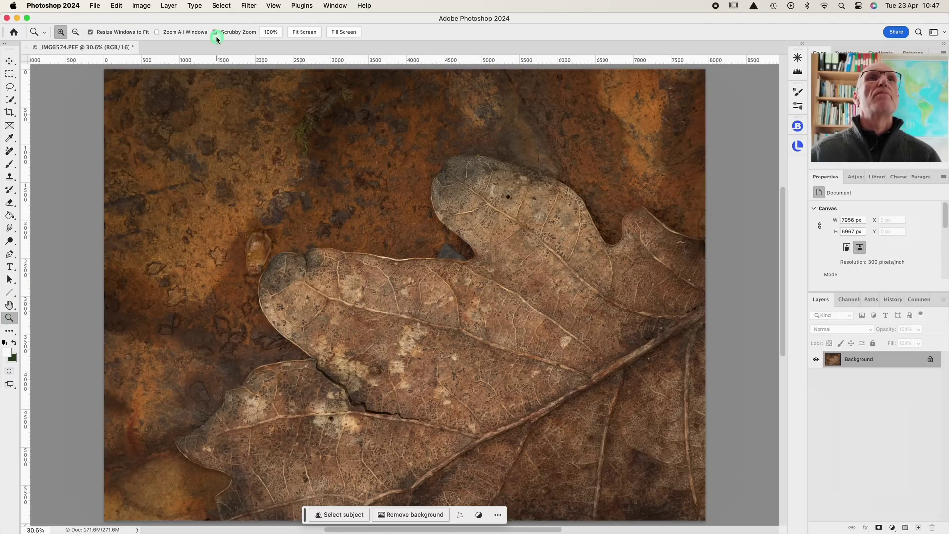
left_click(271, 31)
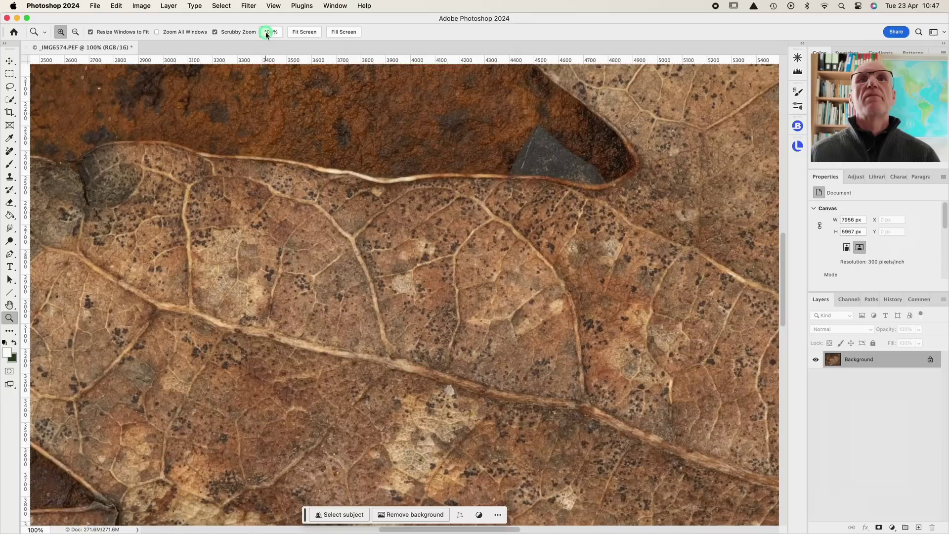
scroll(415, 141, "up", 10)
scroll(414, 141, "up", 3)
scroll(414, 142, "right", 10)
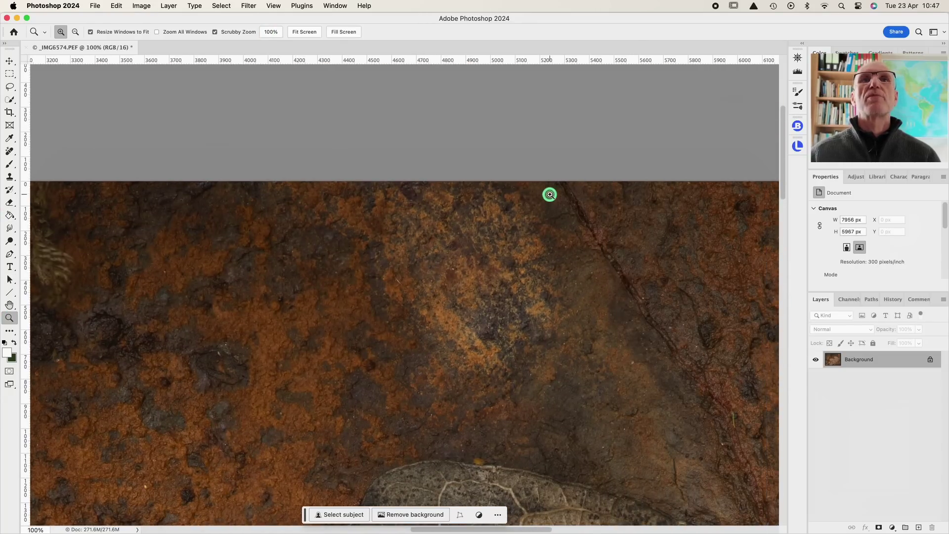
left_click(12, 151)
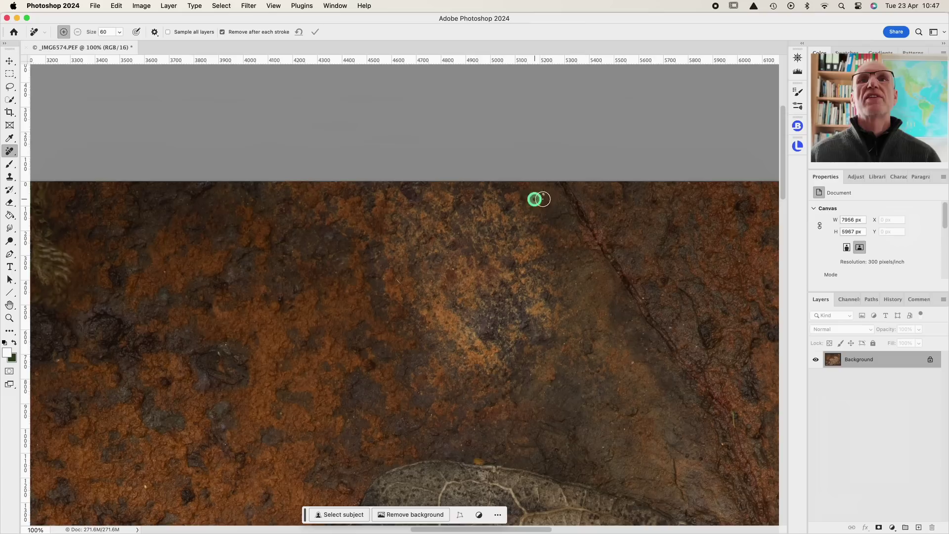
left_click(543, 194)
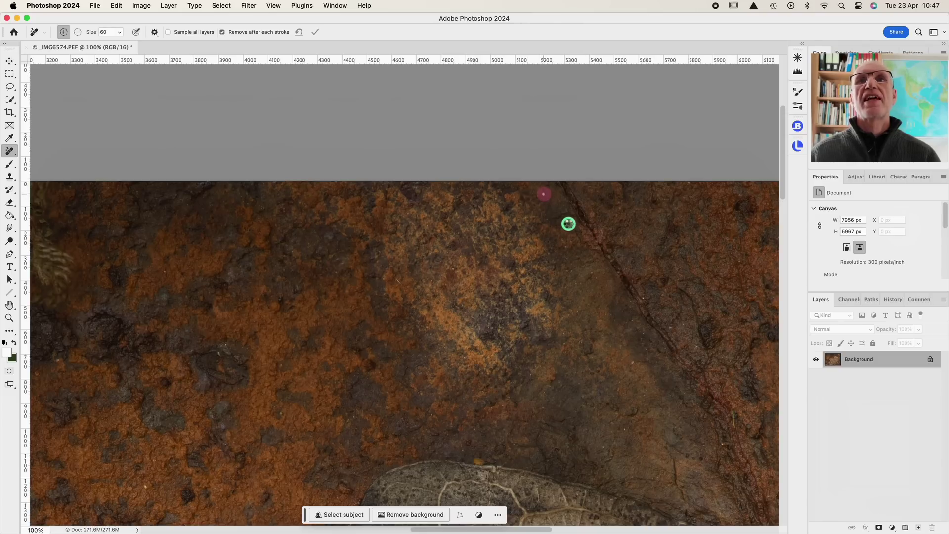
Step: Remove the distracting pale specks beside the bright orange streak and above the small leaf lobe on the rusty background
scroll(569, 229, "right", 15)
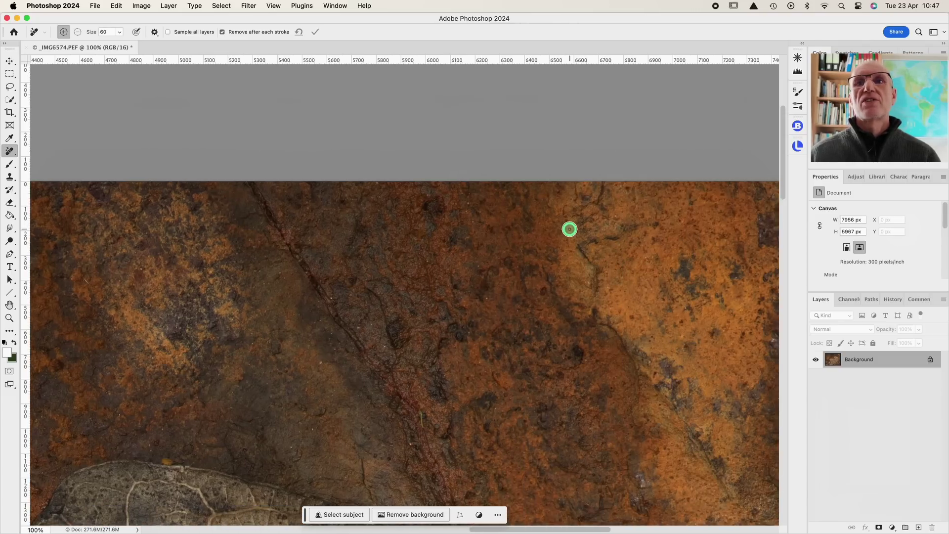
scroll(569, 228, "right", 4)
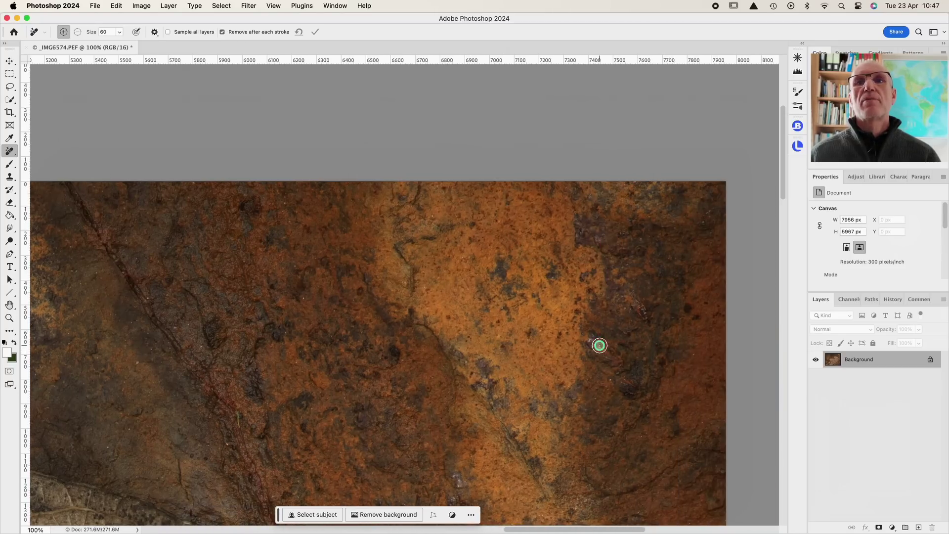
left_click(587, 338)
scroll(480, 458, "down", 5)
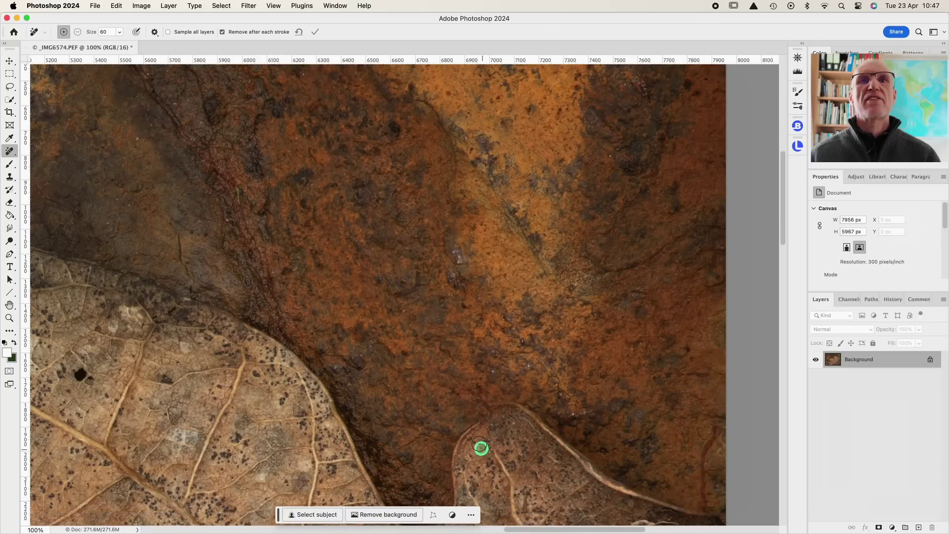
left_click(458, 262)
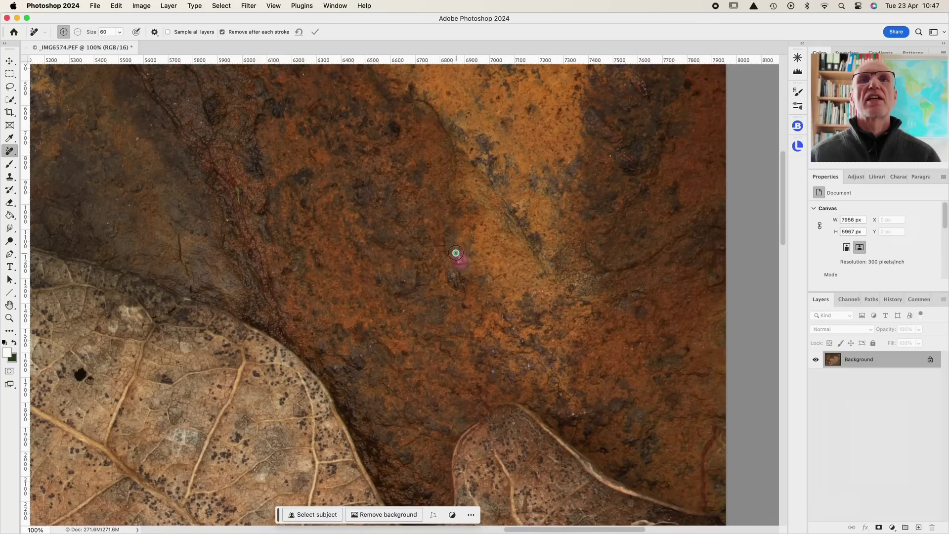
Step: Erase the white speck and the pale curled fibre on the small leaf lobe near the image's right edge
scroll(420, 316, "down", 5)
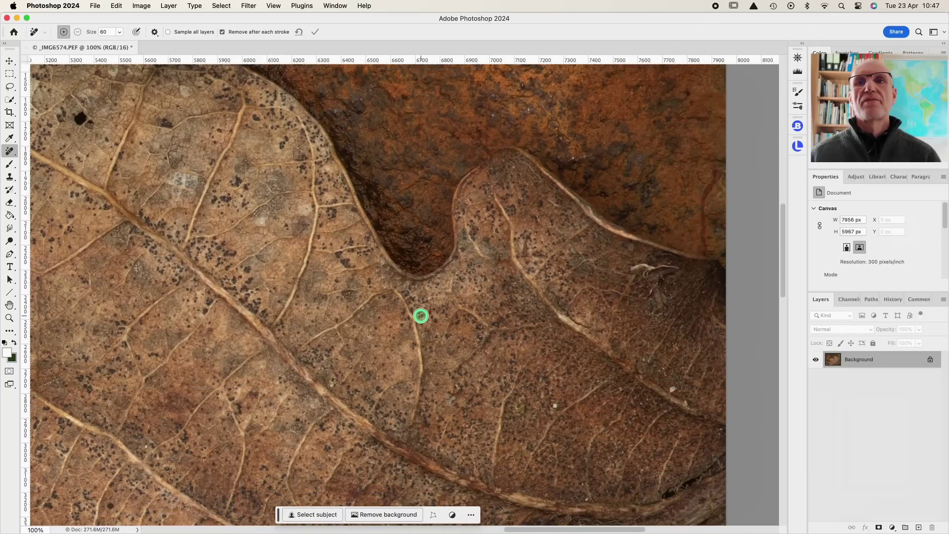
left_click(554, 406)
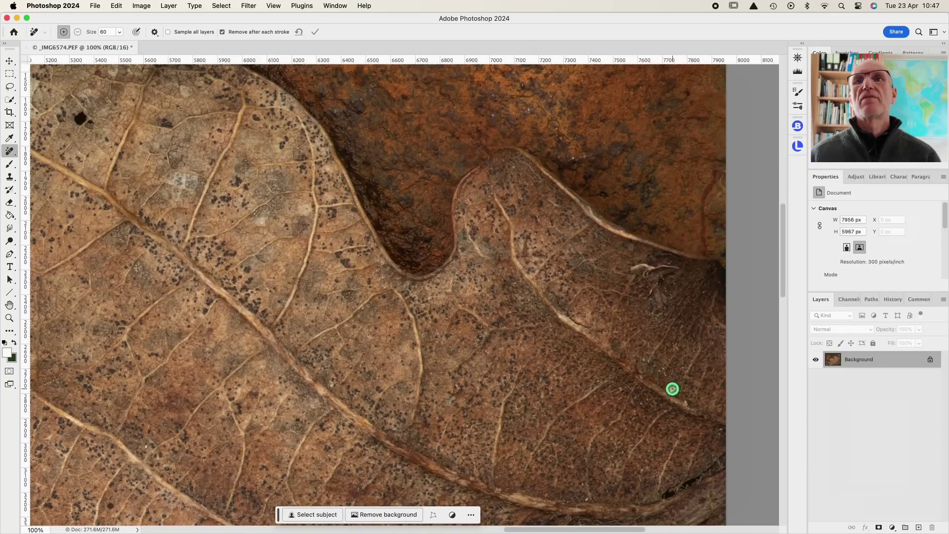
mouse_move(625, 268)
left_mouse_down()
mouse_move(674, 267)
mouse_move(648, 280)
mouse_move(646, 271)
left_mouse_up()
Step: Check the leaf around the midrib down to the image's lower edge and remove a bright speck on its lower part
scroll(555, 343, "down", 5)
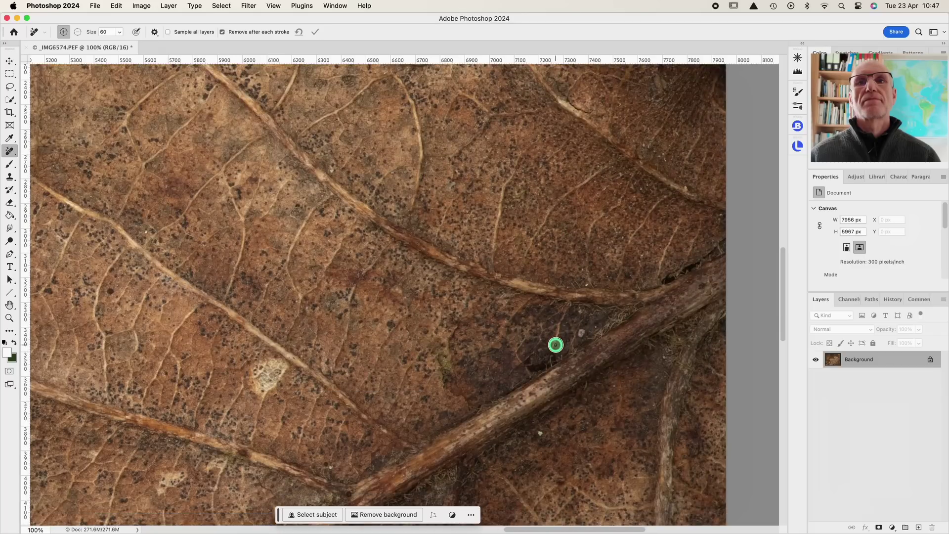
scroll(555, 344, "down", 4)
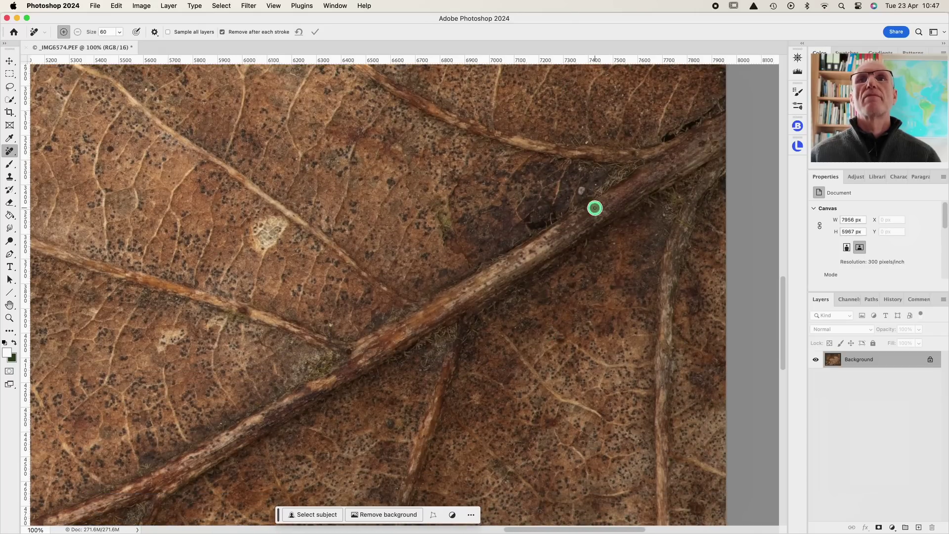
scroll(465, 294, "down", 10)
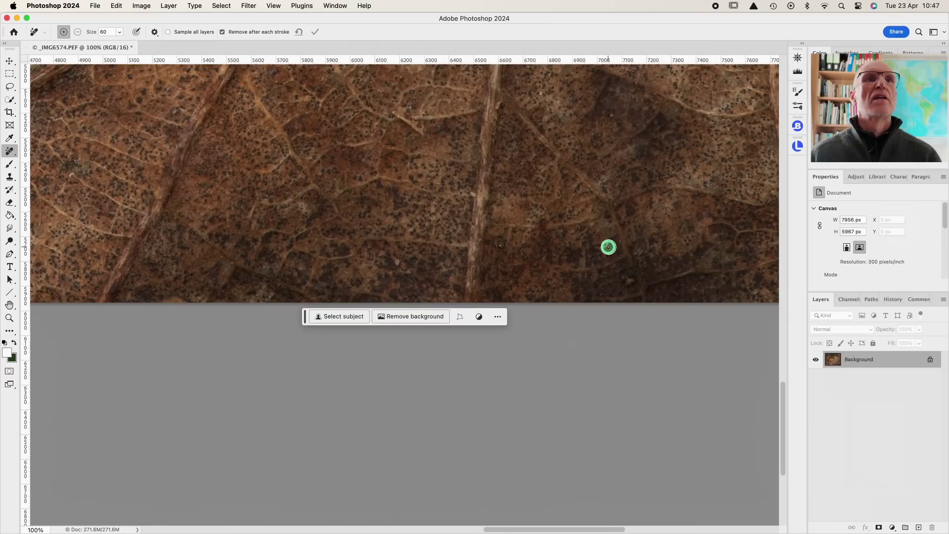
scroll(611, 248, "up", 8)
scroll(611, 248, "left", 6)
scroll(611, 248, "left", 5)
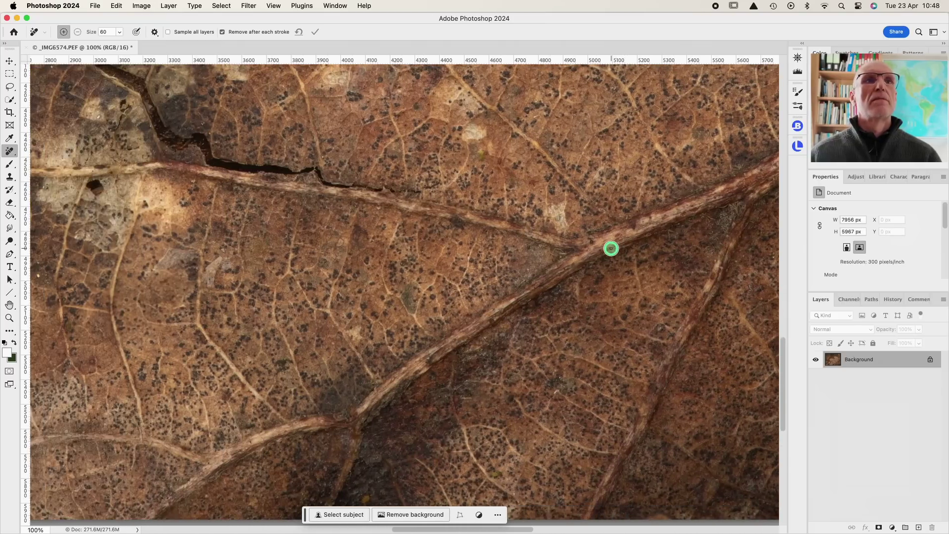
scroll(611, 248, "left", 5)
left_click(190, 275)
Step: Inspect the lower lobe, the torn crack, the amber bud scale and the notch between the lobes for remaining distractions
scroll(211, 285, "down", 2)
scroll(211, 285, "left", 6)
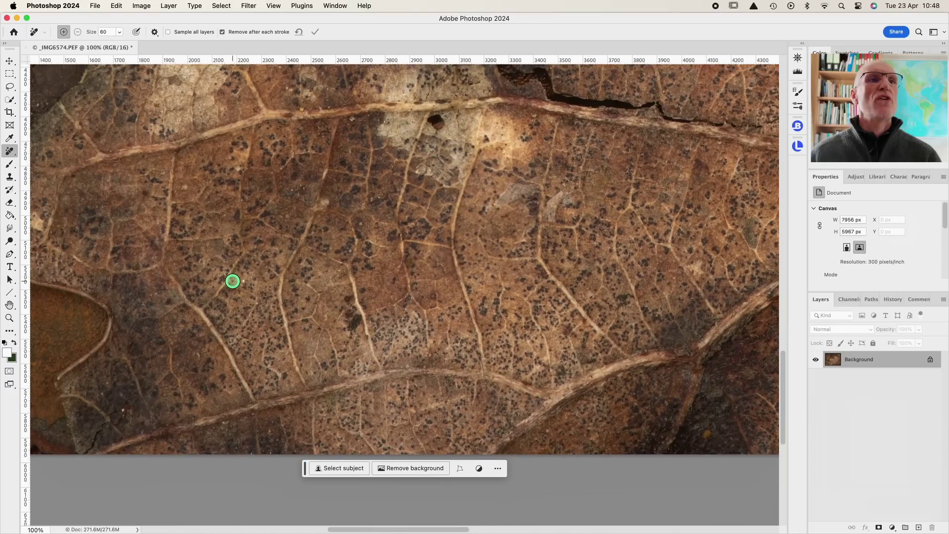
scroll(232, 281, "left", 5)
scroll(232, 281, "up", 2)
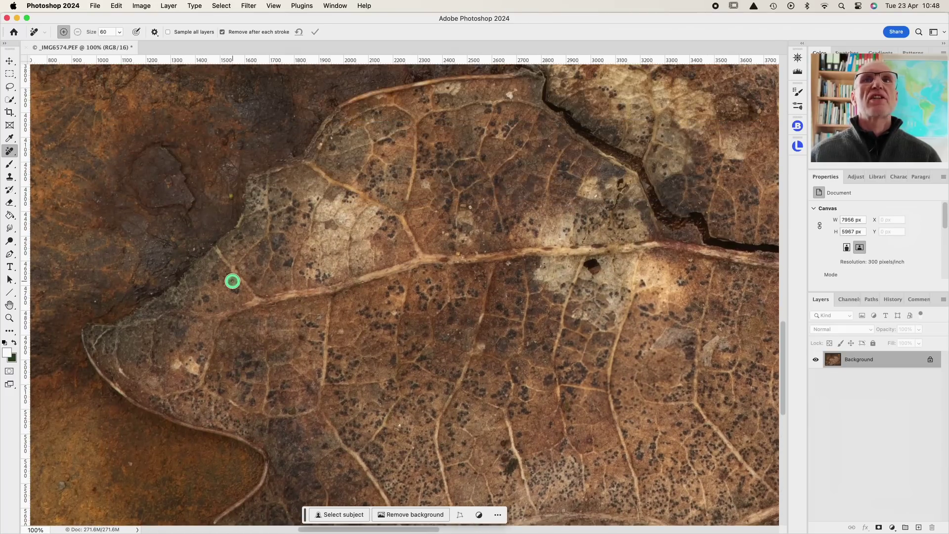
scroll(232, 280, "up", 2)
scroll(232, 281, "right", 1)
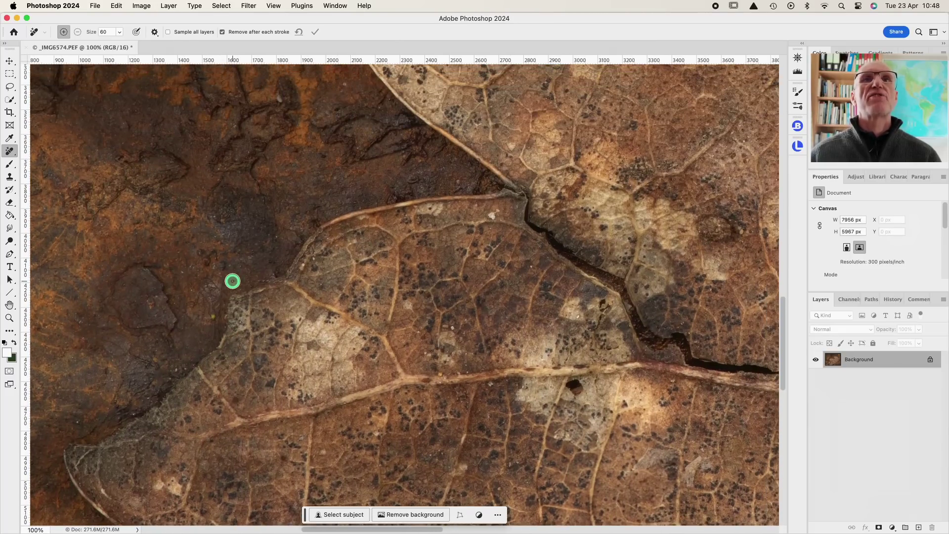
scroll(232, 281, "up", 10)
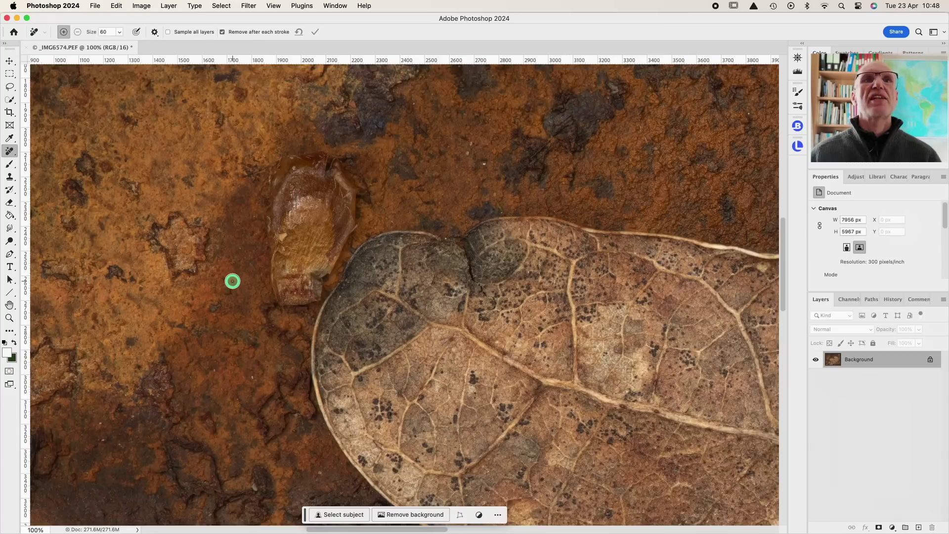
scroll(312, 278, "right", 15)
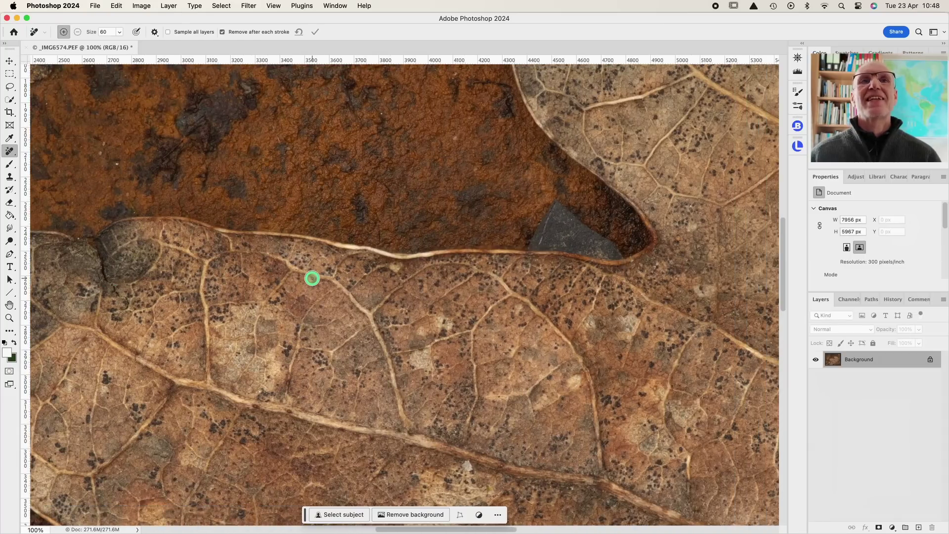
scroll(312, 278, "right", 5)
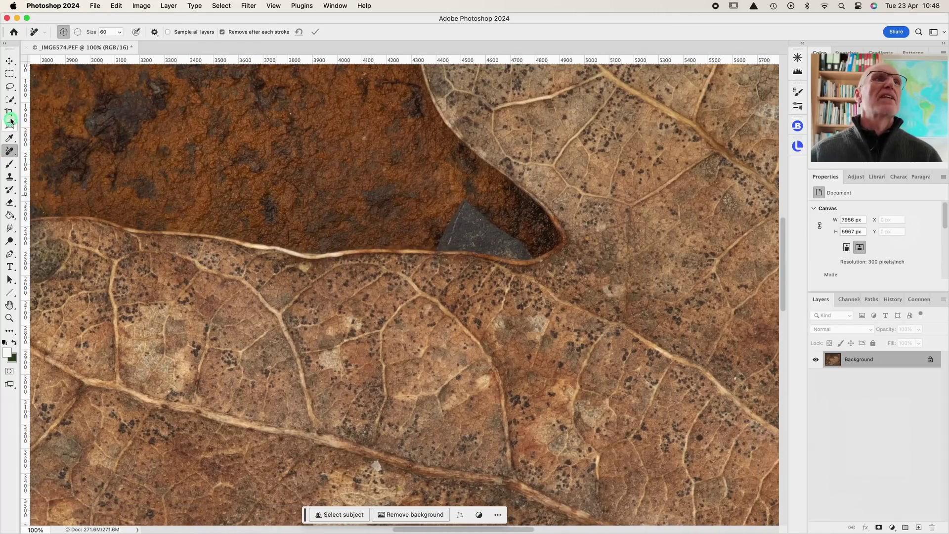
Step: Lasso the dark grey triangle in the notch between the leaf lobes and replace it using Generative Fill without a prompt
left_click(10, 86)
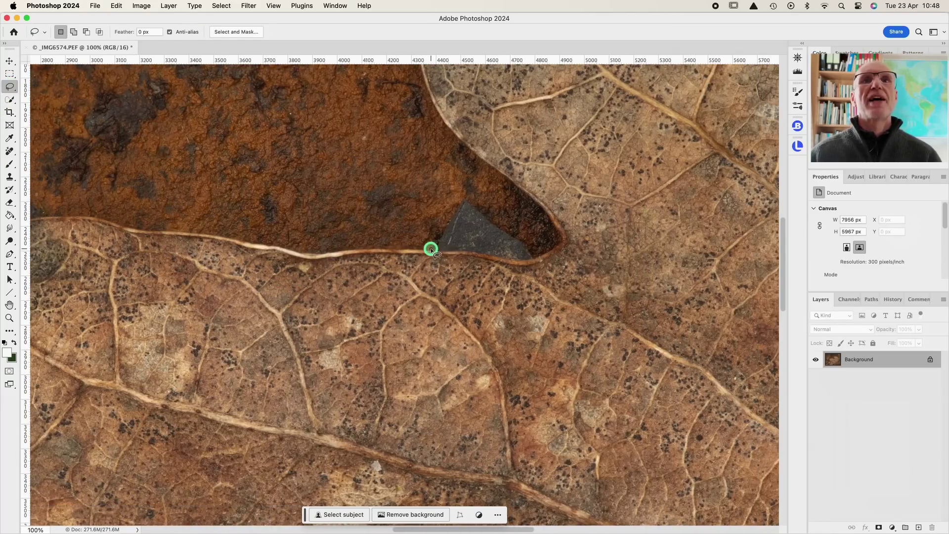
left_click_drag(431, 250, 434, 255)
mouse_move(473, 198)
left_mouse_down()
mouse_move(537, 251)
mouse_move(492, 256)
left_mouse_up()
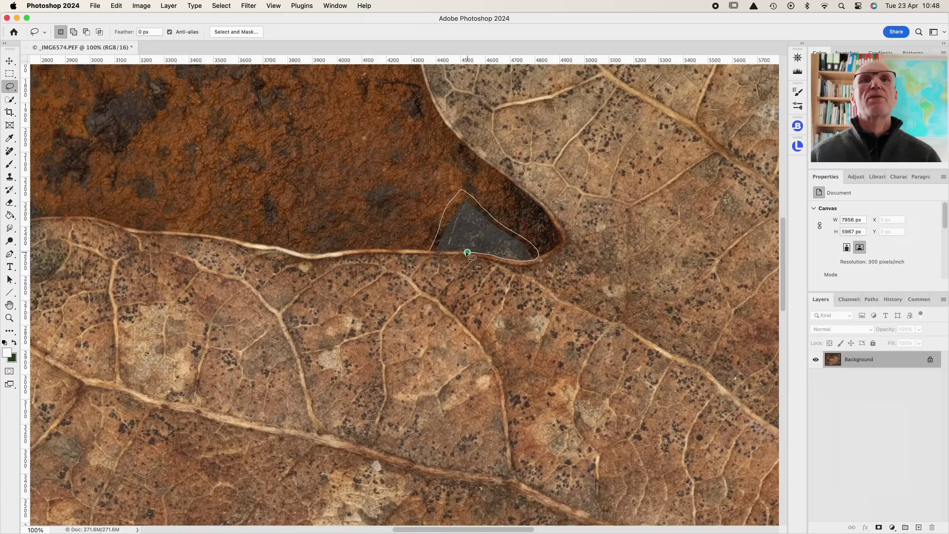
left_click_drag(430, 251, 429, 251)
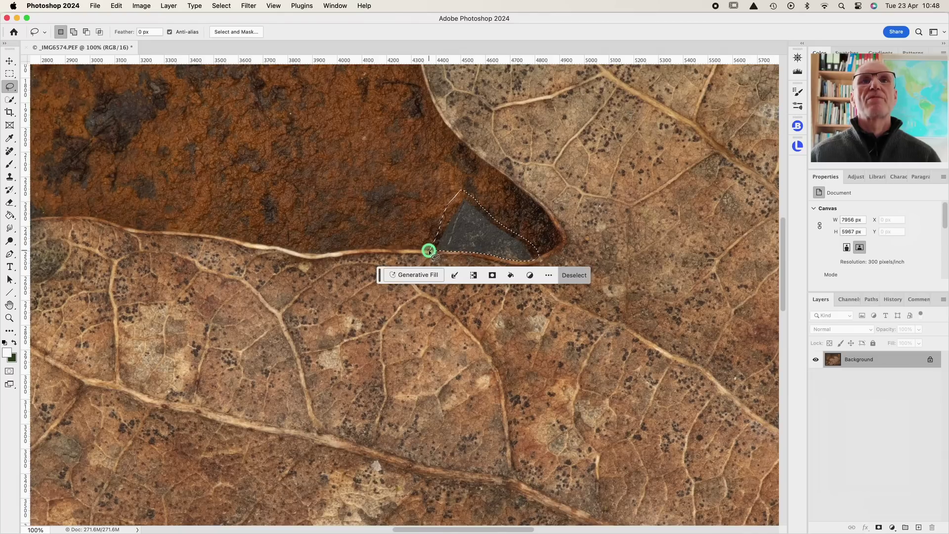
left_click(424, 276)
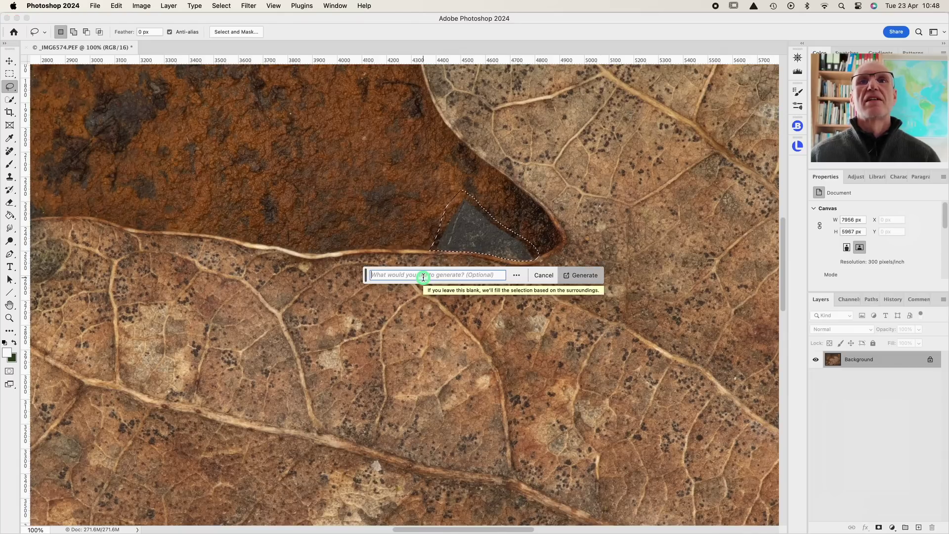
left_click(586, 275)
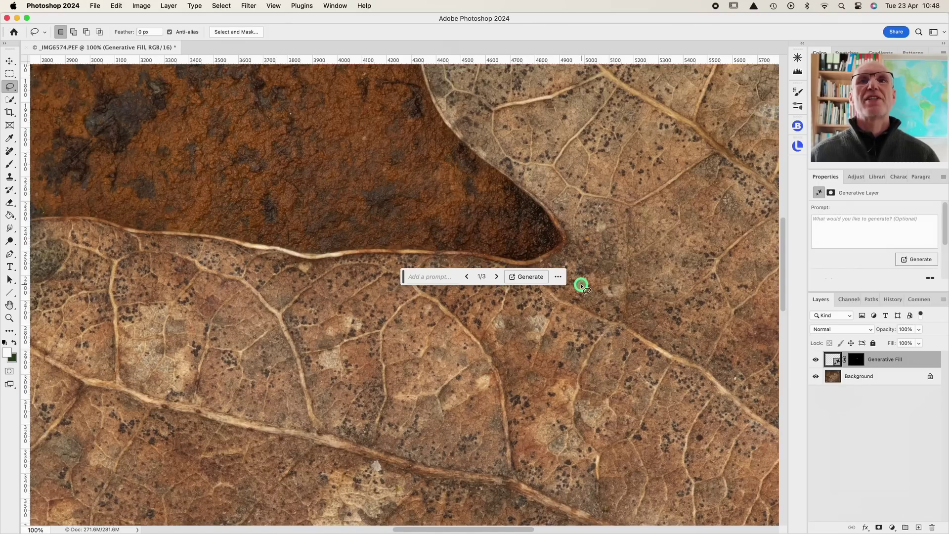
Step: Flatten the image with the first Generative Fill variation and fit the whole picture on screen
left_click(9, 322)
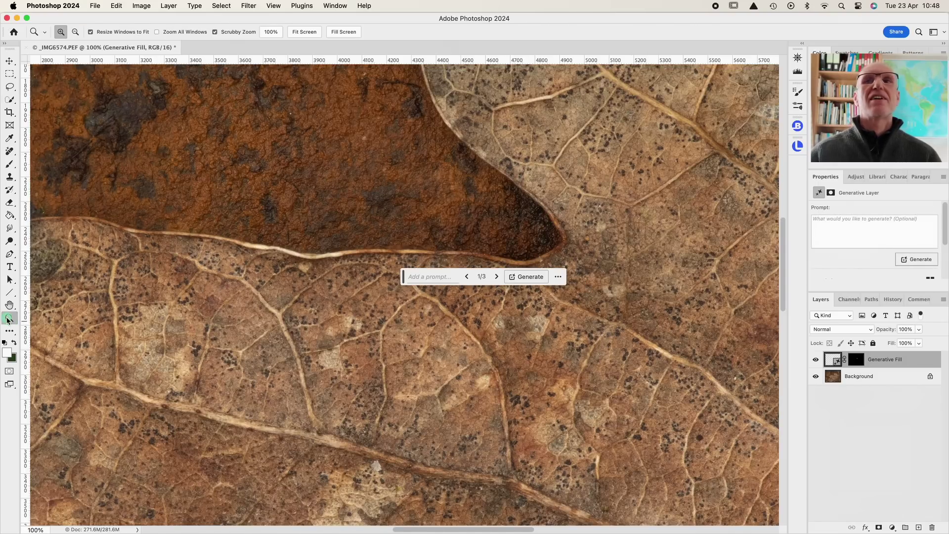
left_click(163, 5)
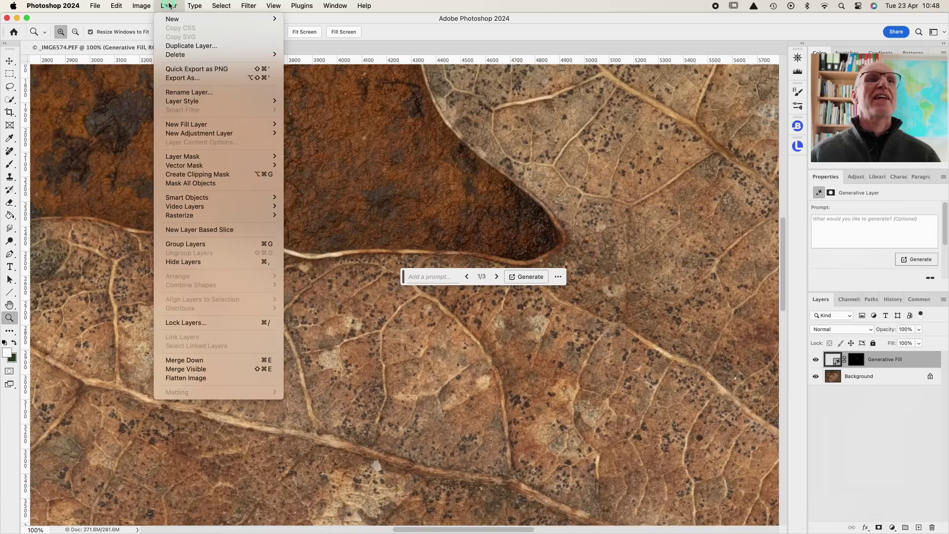
left_click(189, 378)
left_click(314, 32)
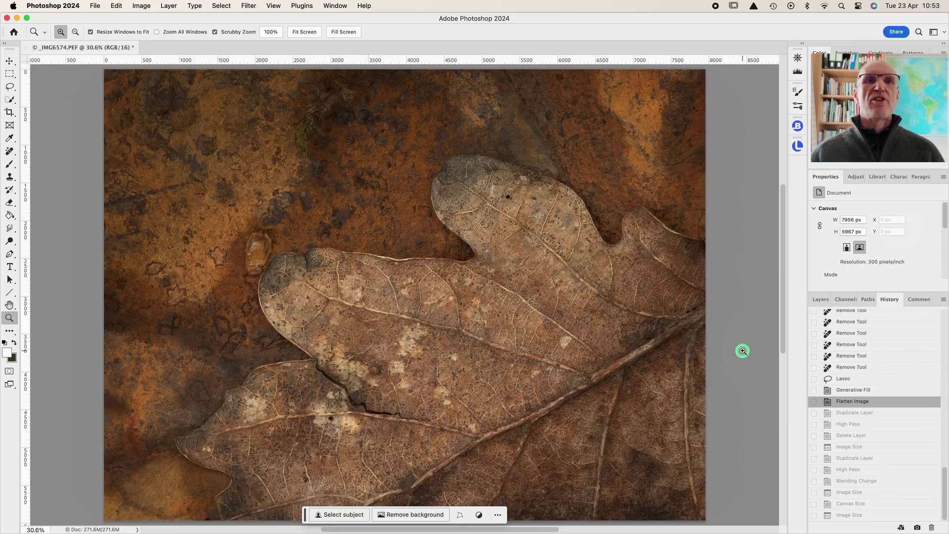
Step: Resize the flattened image to a width of 4000 pixels, keeping its proportions, and fit it on screen
left_click(140, 6)
left_click(162, 81)
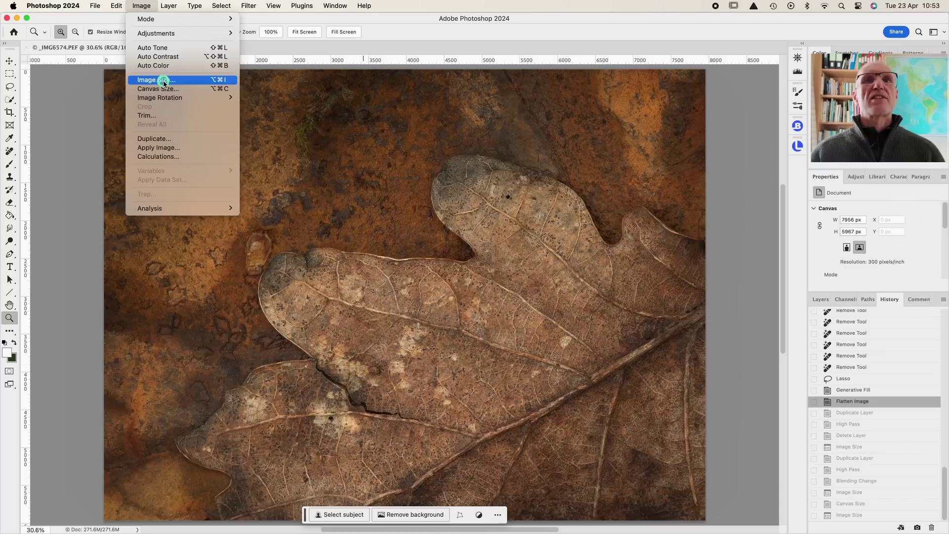
double_click(528, 266)
double_click(541, 250)
left_click(512, 252)
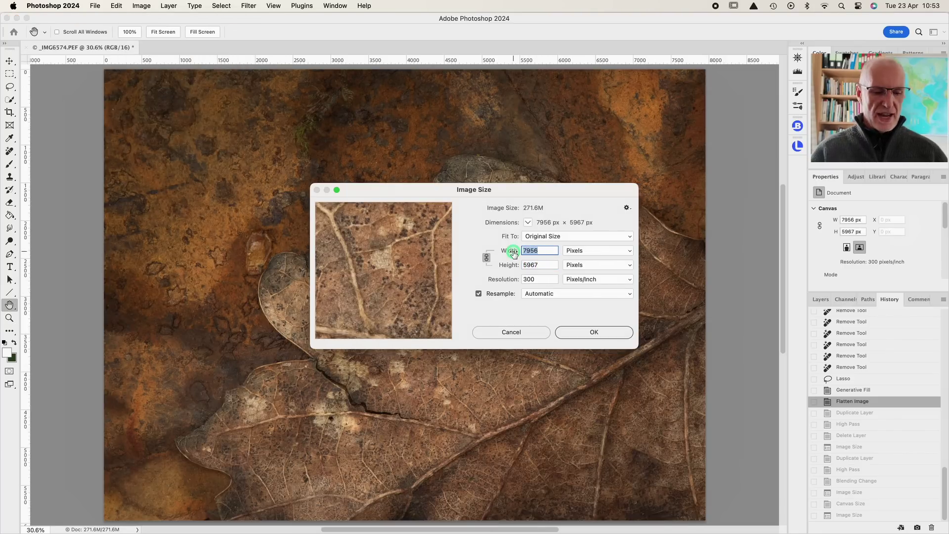
type("4000")
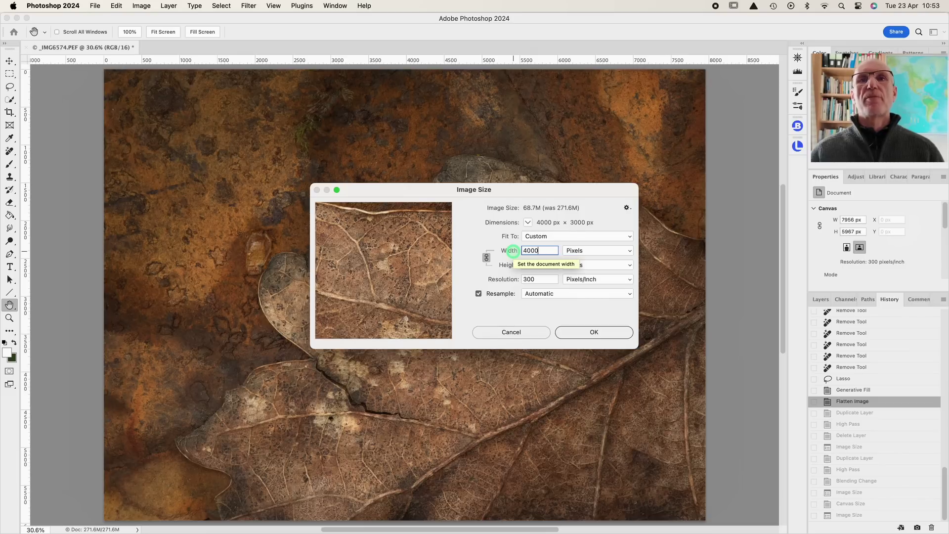
left_click(582, 332)
key("z")
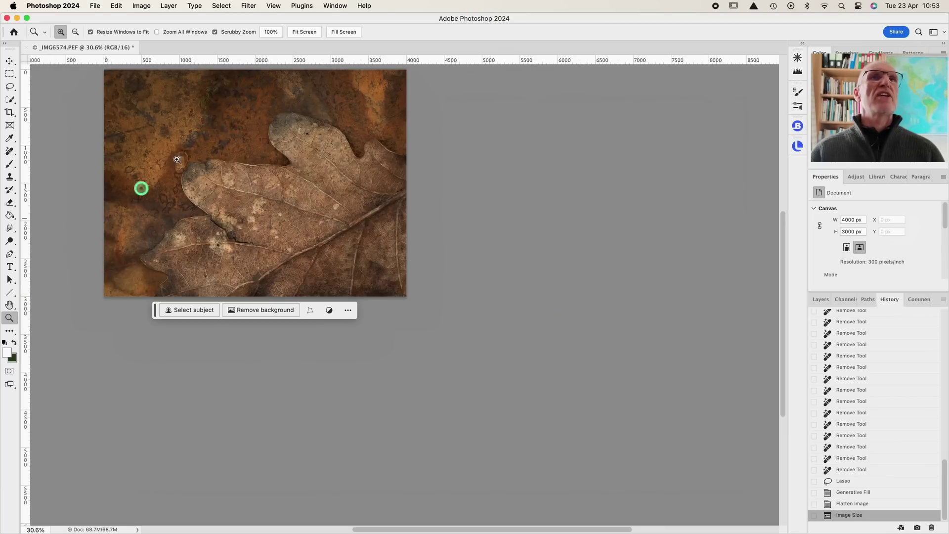
left_click(270, 32)
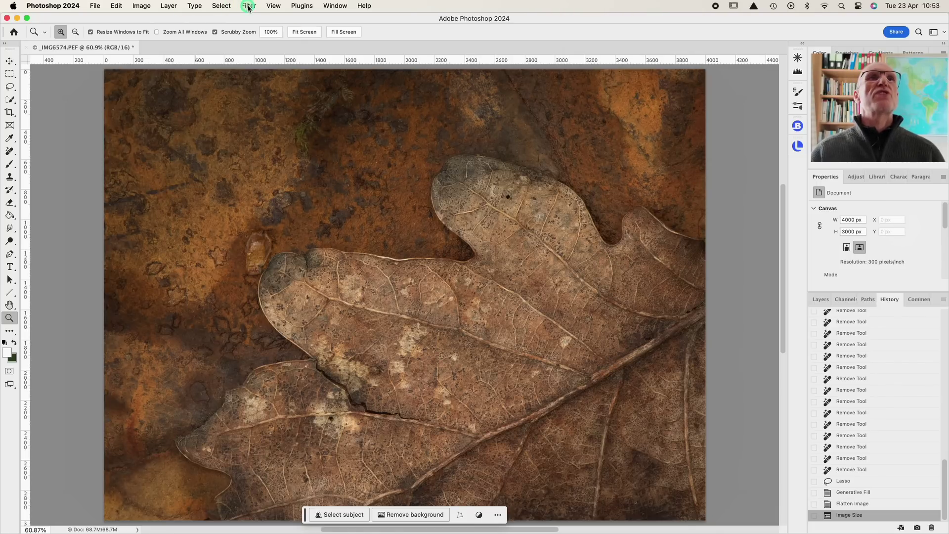
Step: Duplicate the Background layer of the resized leaf image
left_click(820, 299)
left_click(811, 409)
left_click_drag(853, 360, 918, 527)
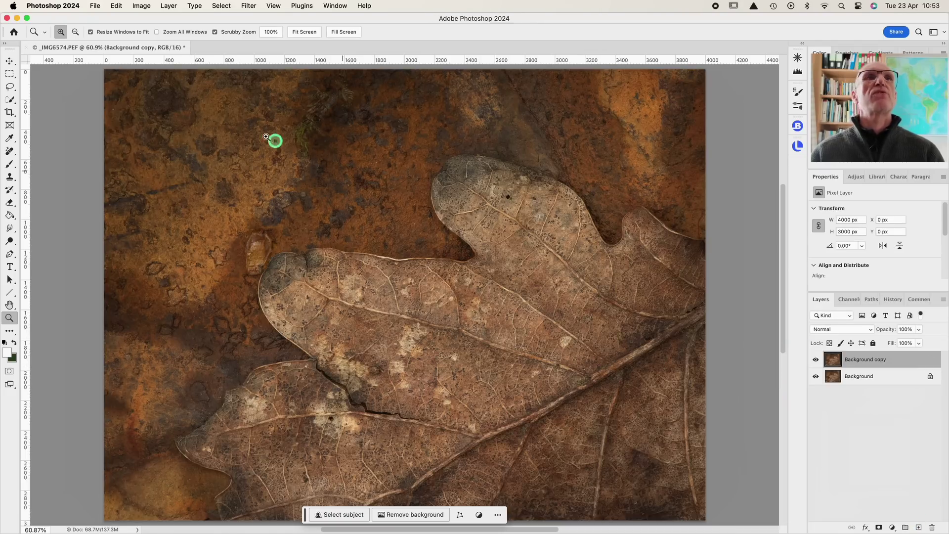
Step: Apply a High Pass filter with a 1.5-pixel radius to the background copy and set its blend mode to Soft Light
left_click(248, 6)
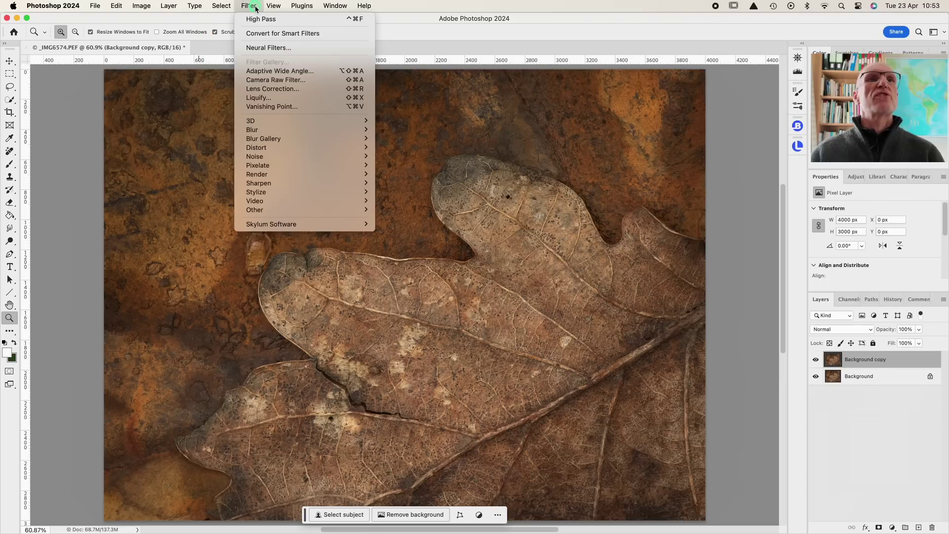
mouse_move(279, 211)
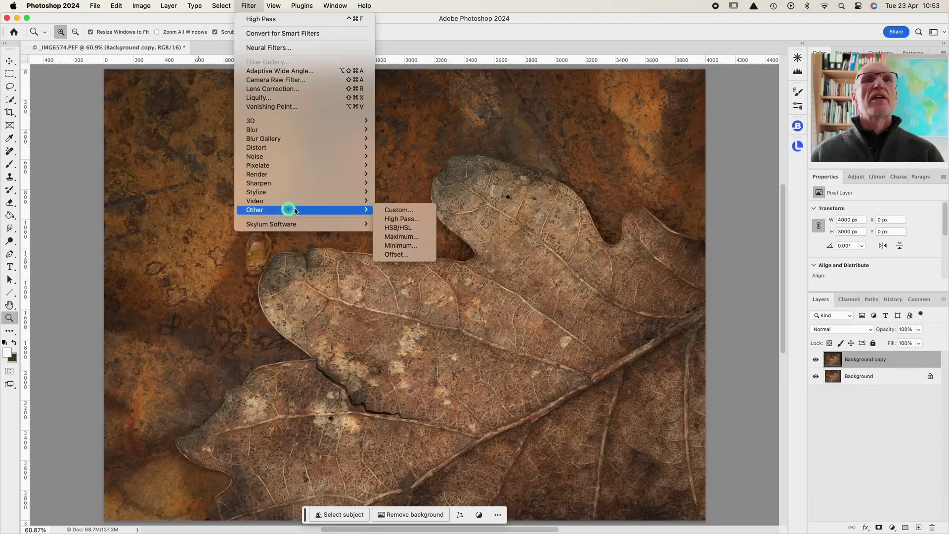
left_click(392, 216)
left_click(411, 279)
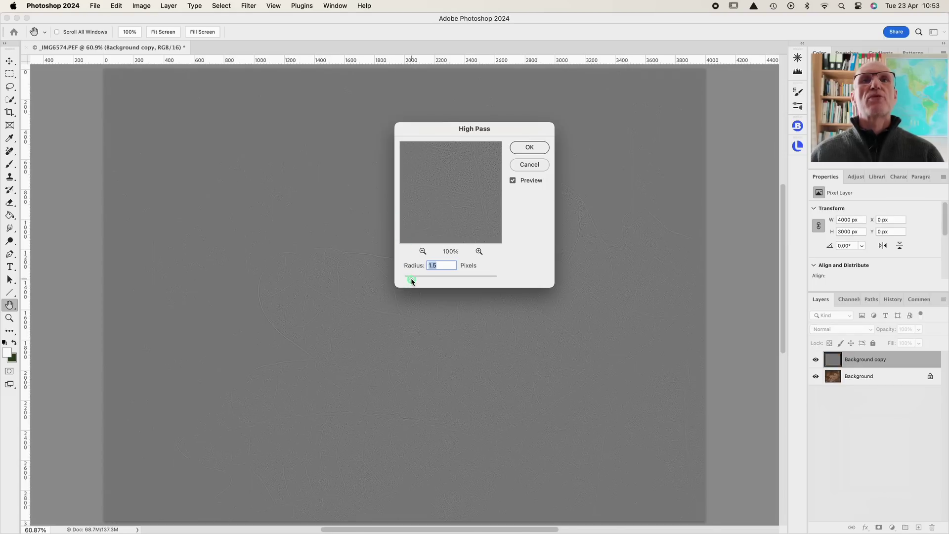
left_click_drag(411, 278, 412, 278)
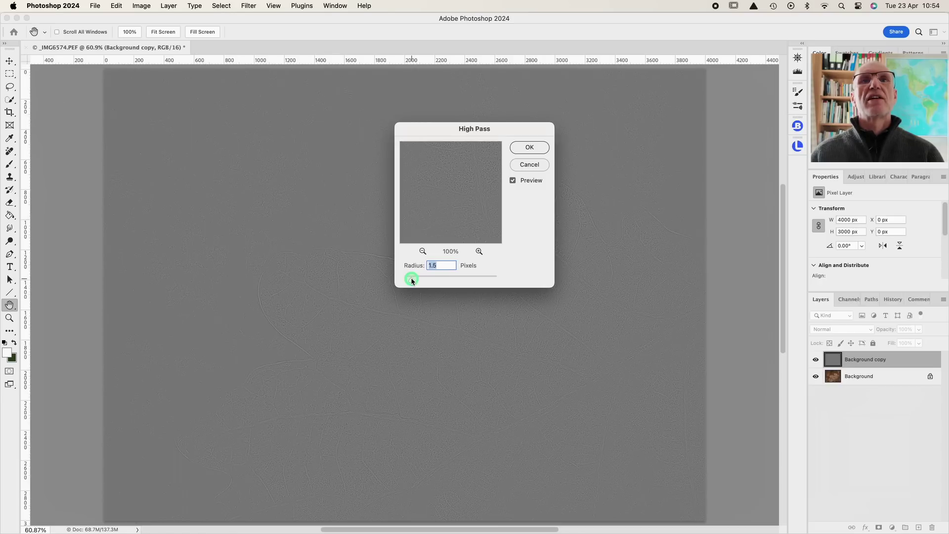
left_click(529, 147)
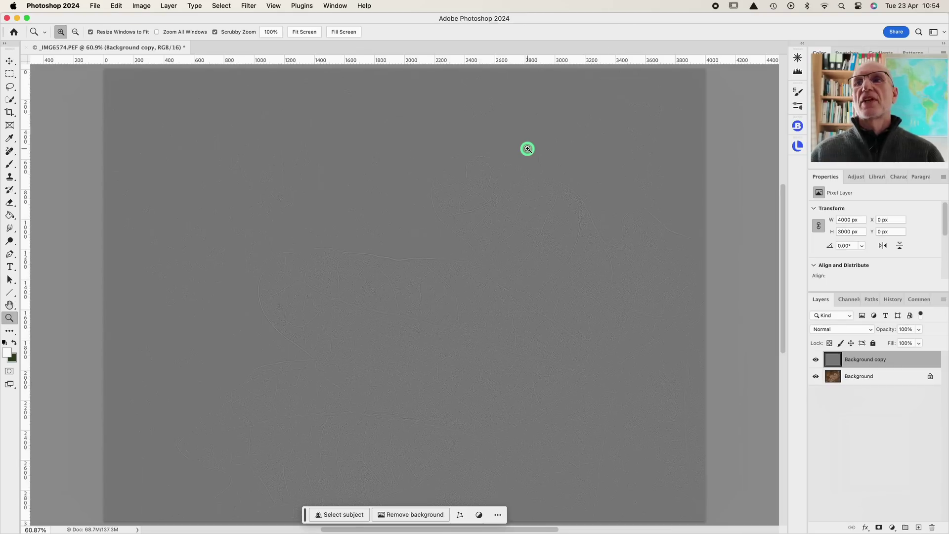
left_click(864, 329)
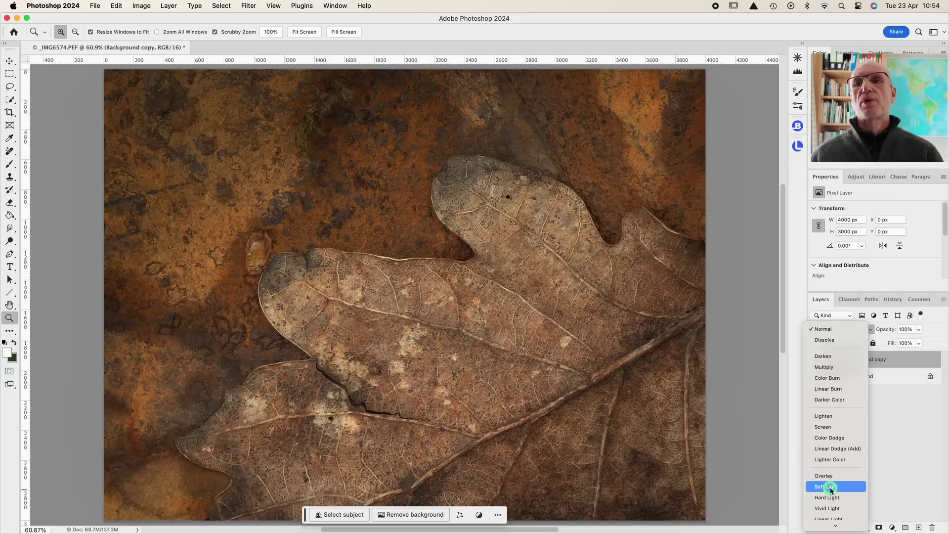
left_click(830, 487)
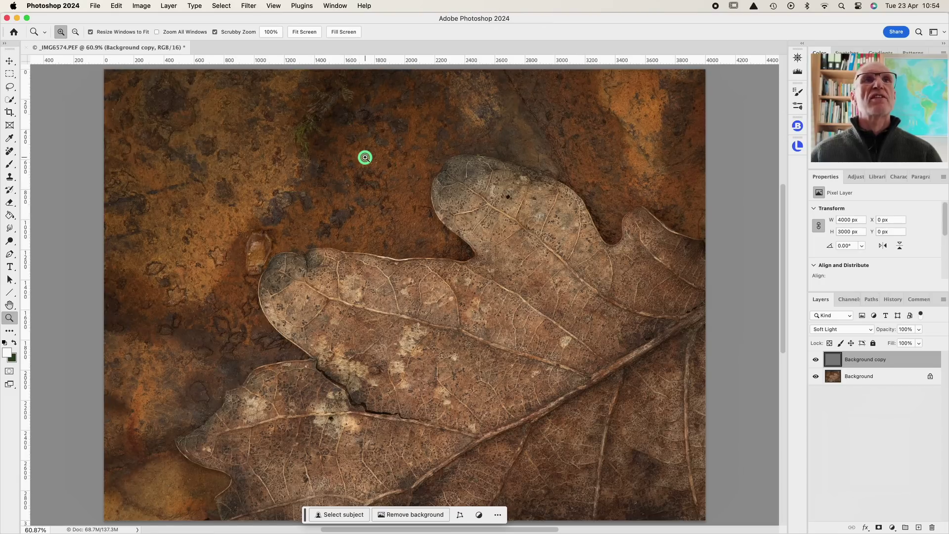
Step: Resize the sharpened image to a height of 1080 pixels, keeping its proportions, and fit it on screen
left_click(143, 6)
left_click(162, 81)
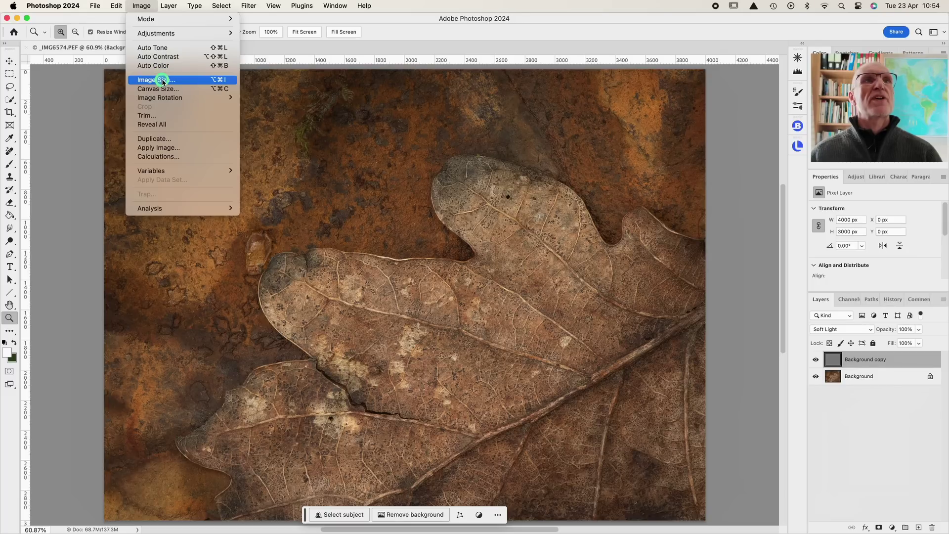
left_click(540, 266)
double_click(540, 265)
left_click(502, 265)
type("1080")
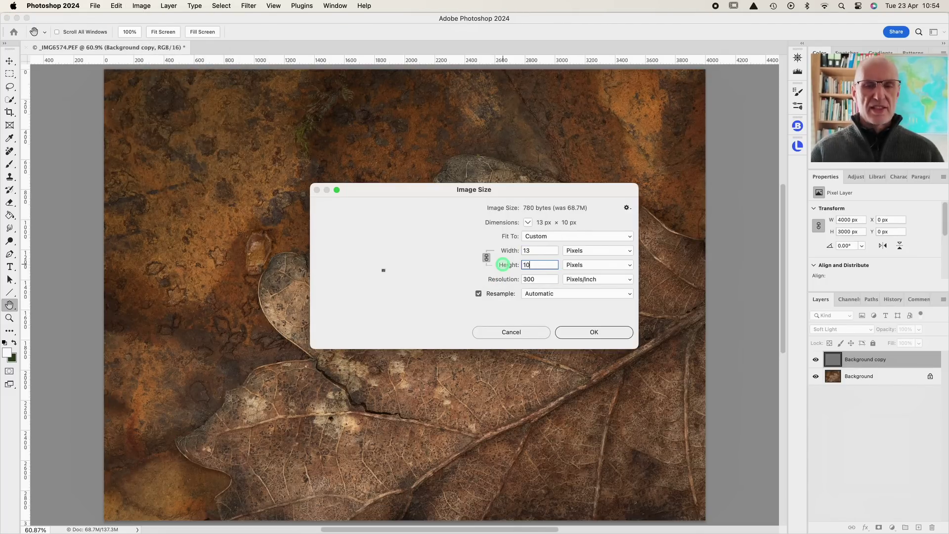
left_click(592, 332)
key("z")
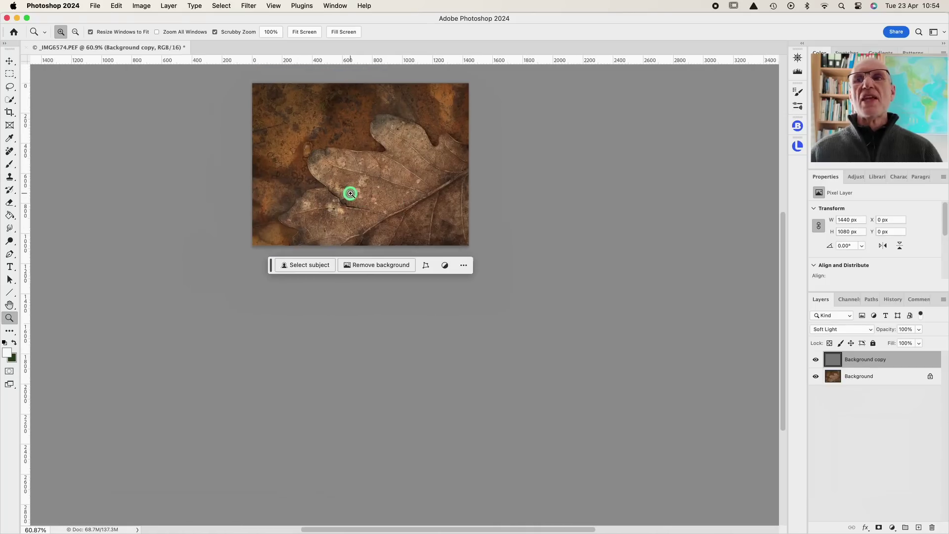
left_click(304, 32)
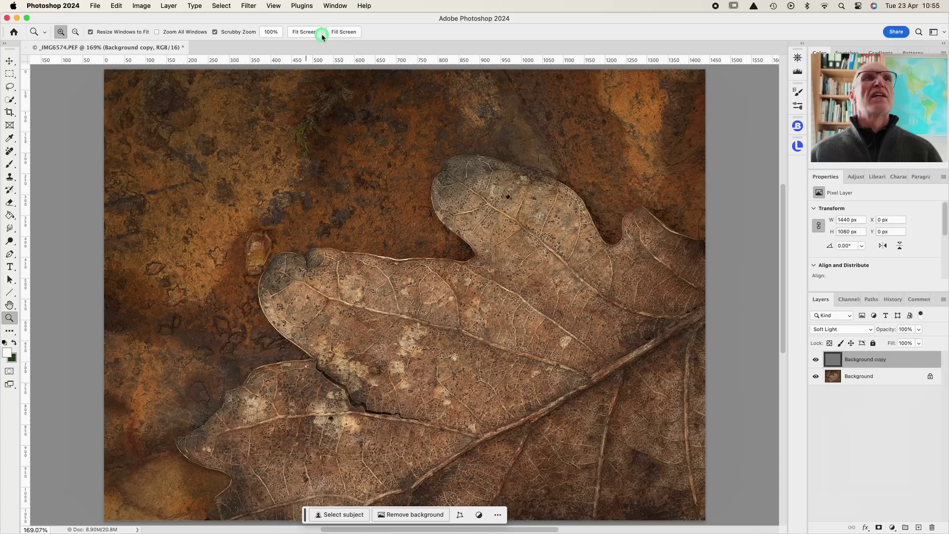
Step: Extend the canvas by a relative 1 inch in both width and height with a centred anchor and white extension colour
left_click(143, 7)
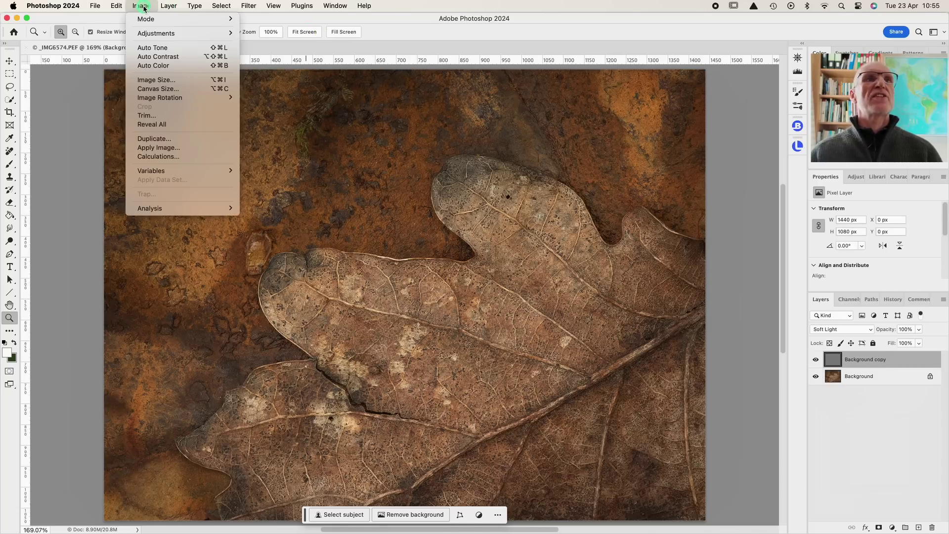
left_click(157, 89)
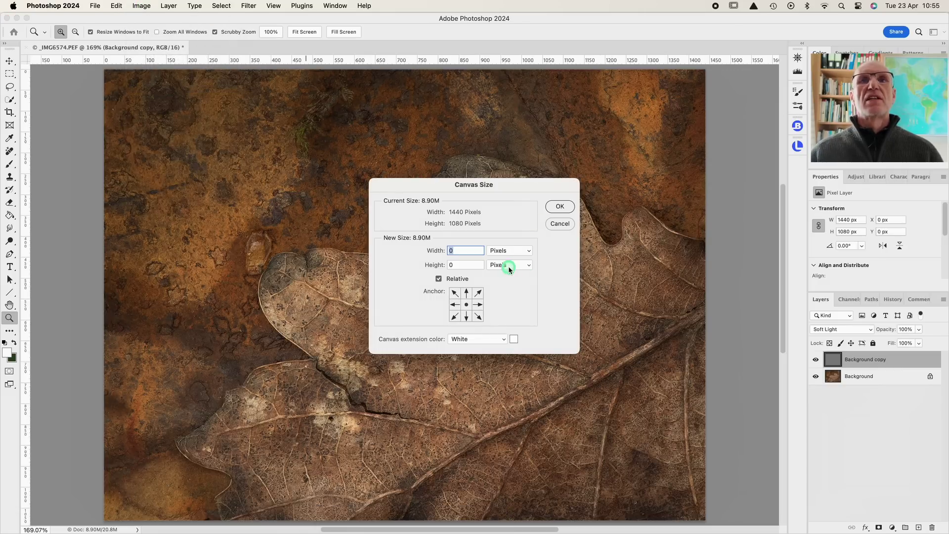
left_click(509, 250)
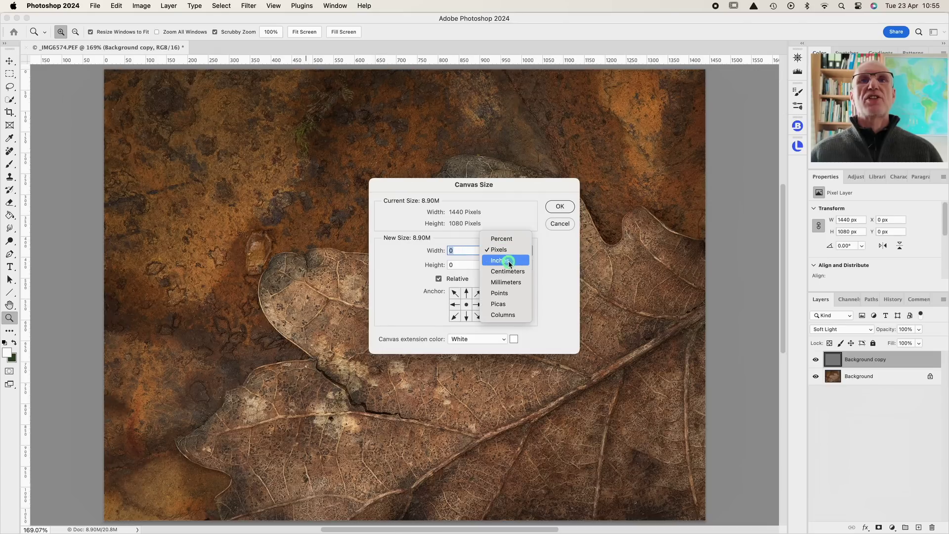
left_click(508, 262)
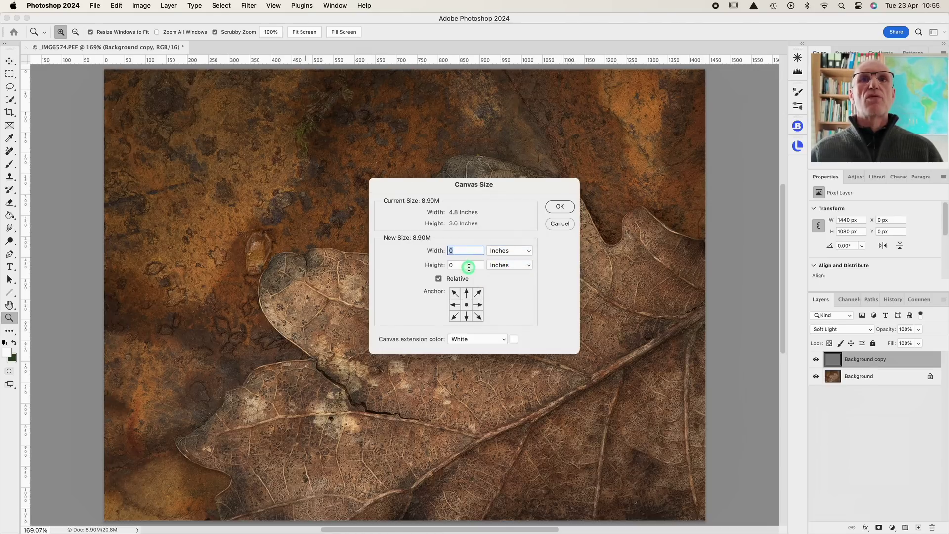
type("1")
key("Tab")
type("1")
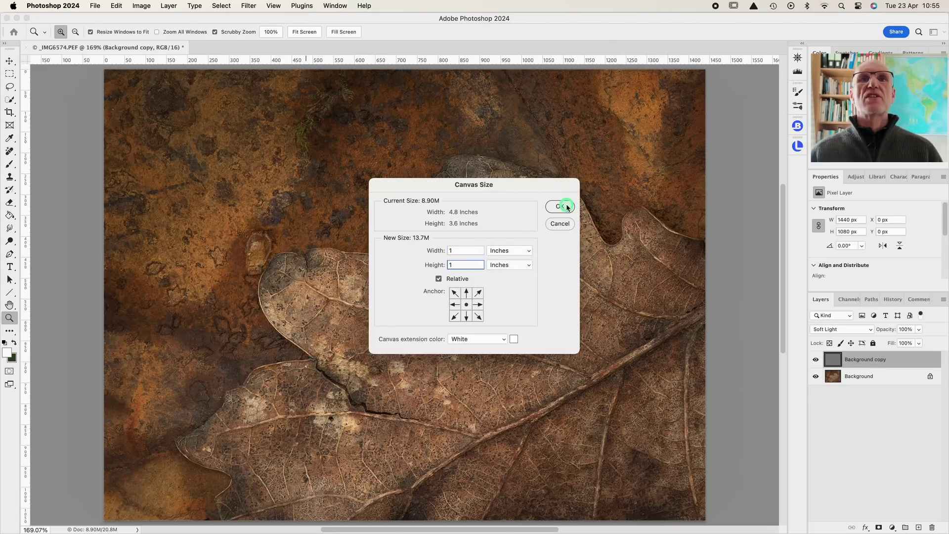
left_click(569, 204)
left_click(300, 32)
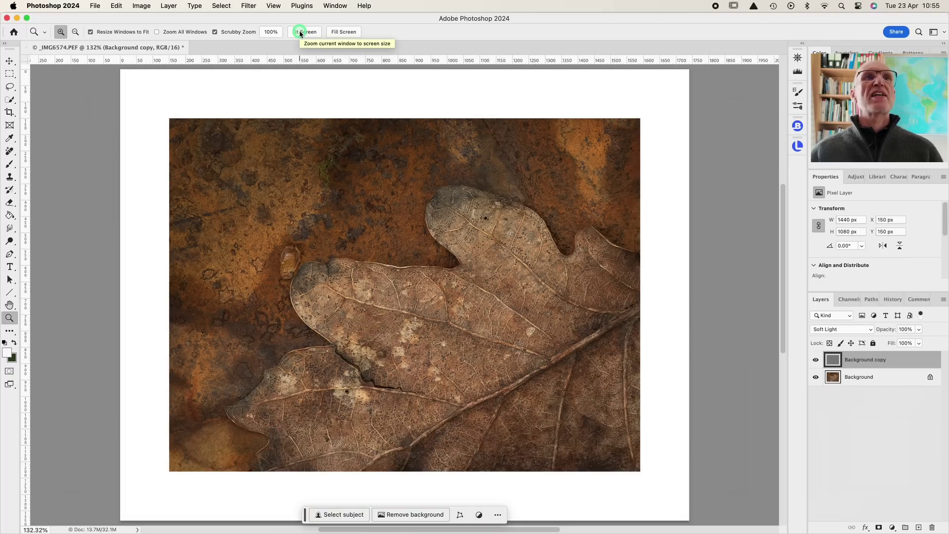
Step: Resize the white-bordered image proportionally to a height of 1080 pixels
left_click(143, 6)
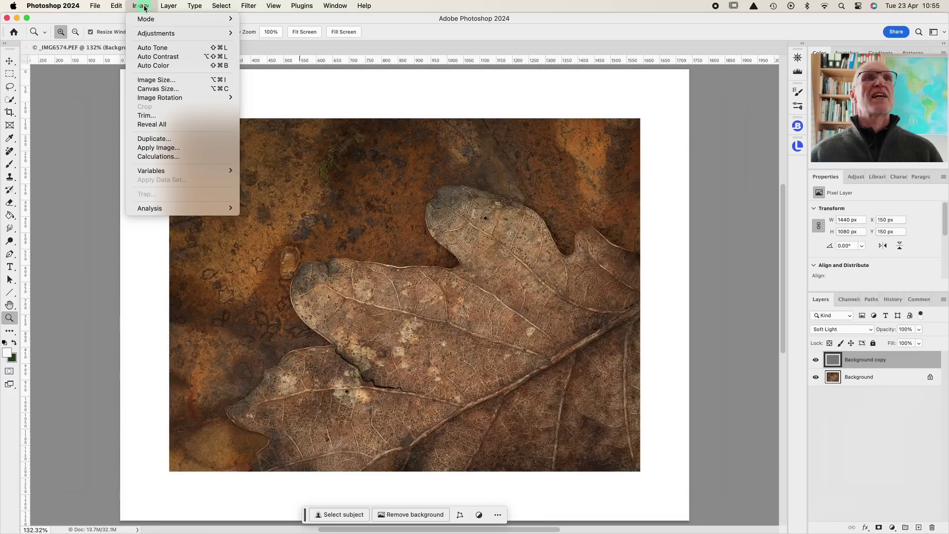
left_click(157, 81)
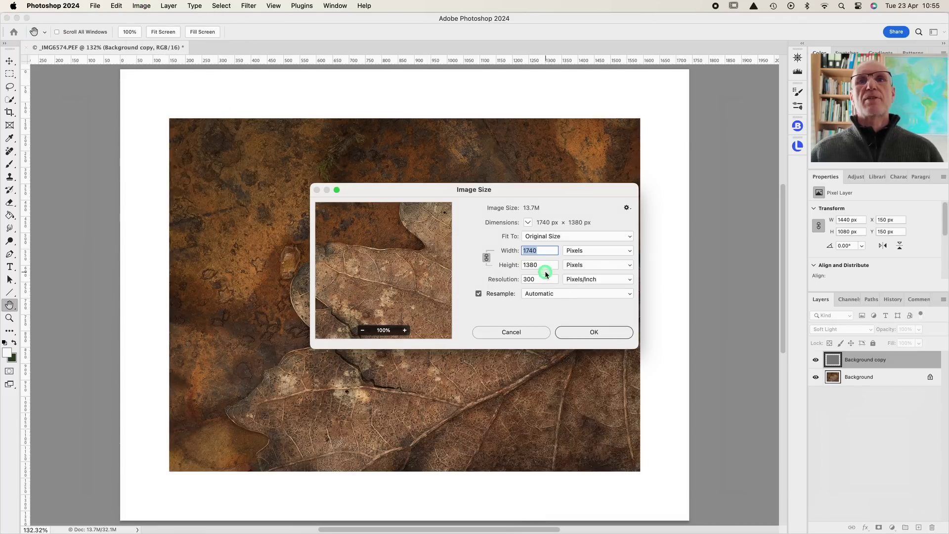
double_click(544, 265)
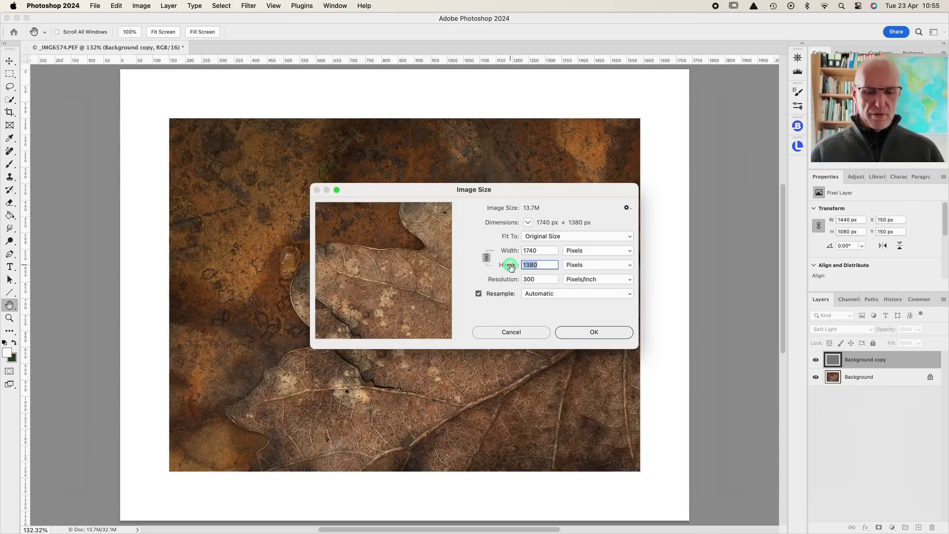
type("1080")
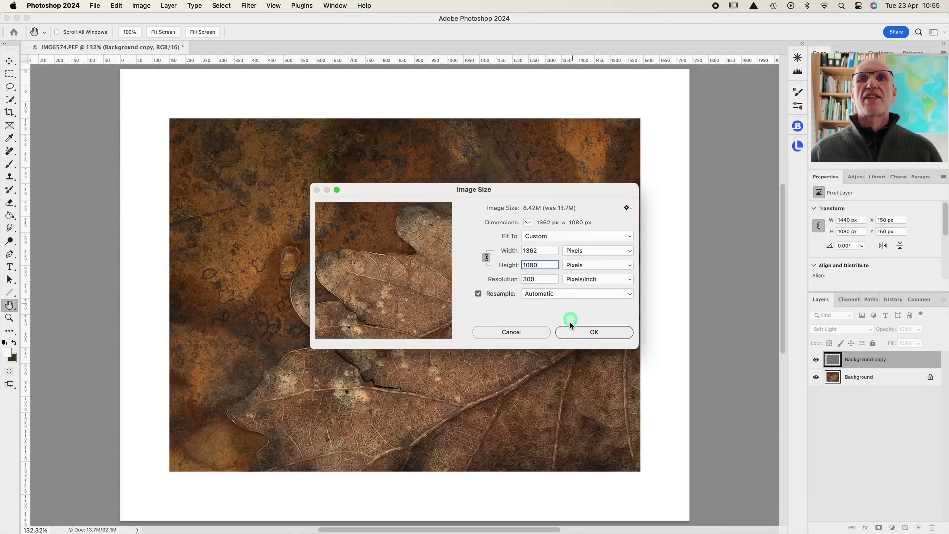
left_click(593, 333)
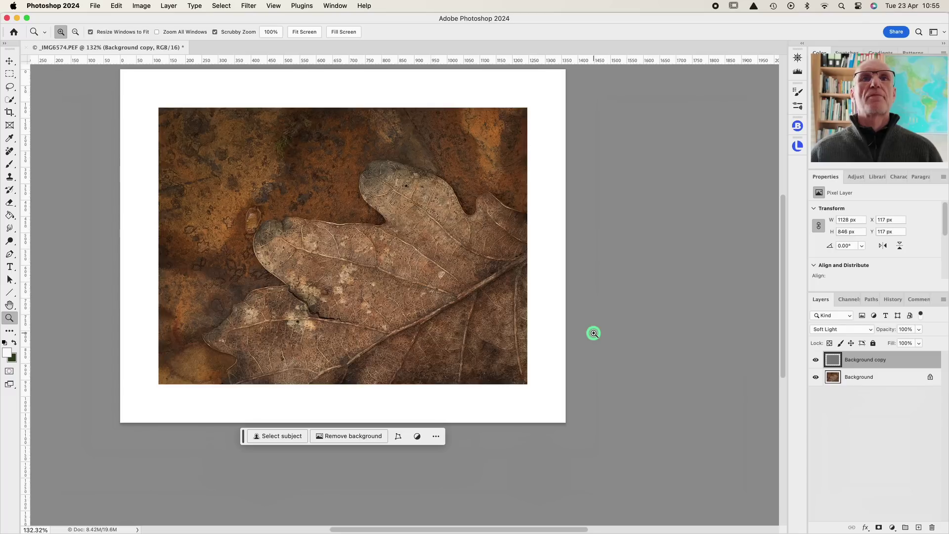
scroll(593, 333, "left", 5)
scroll(593, 333, "up", 3)
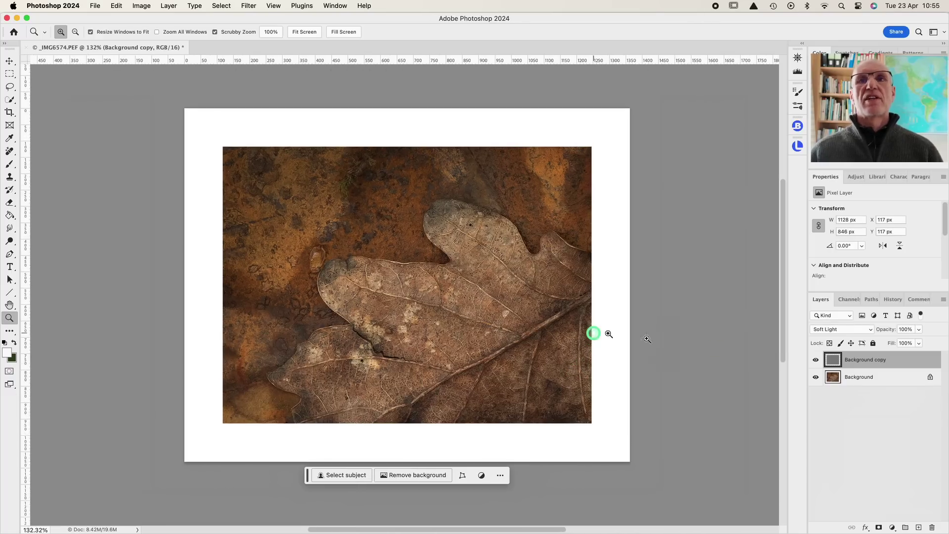